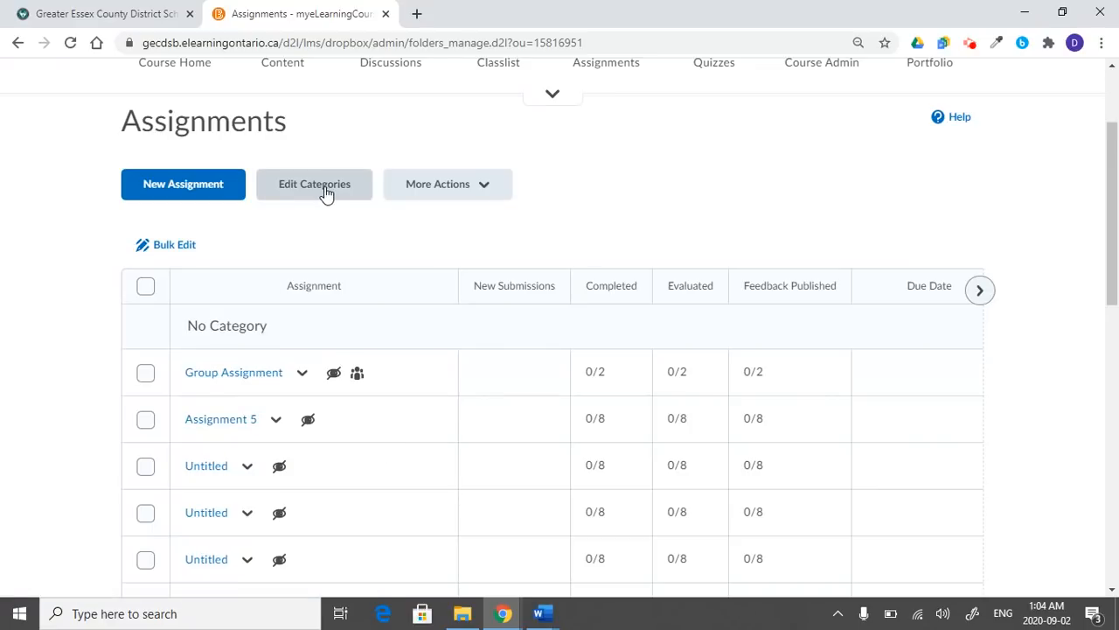
- Start a new assignment and leave the new assignment create/edit experience turned on
{"action": "left_click", "coordinate": [177, 202]}
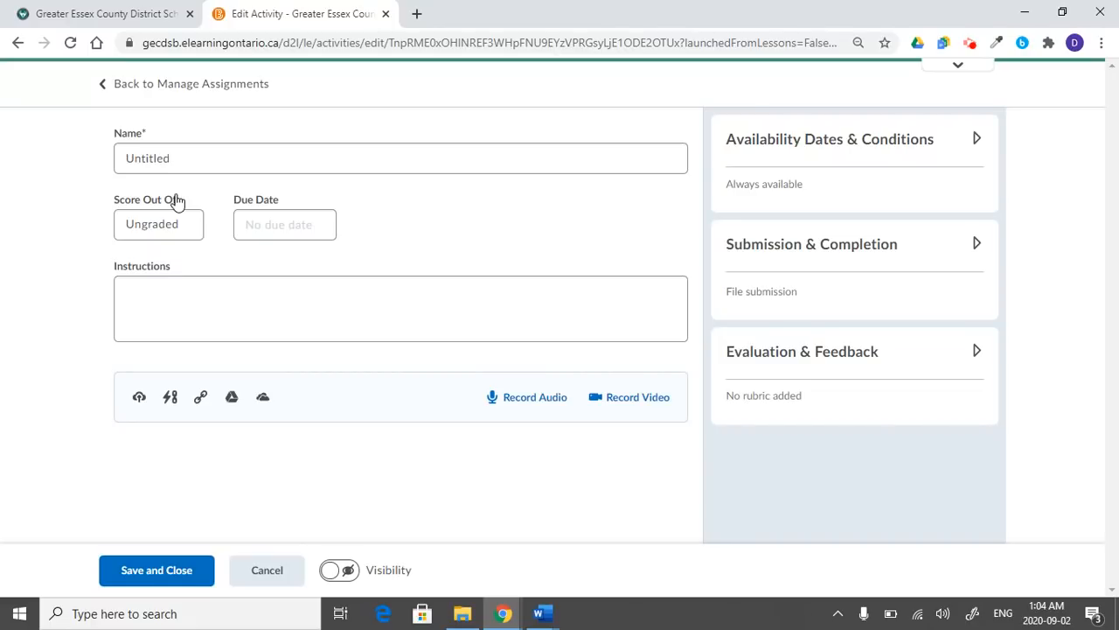
{"action": "left_click", "coordinate": [965, 74]}
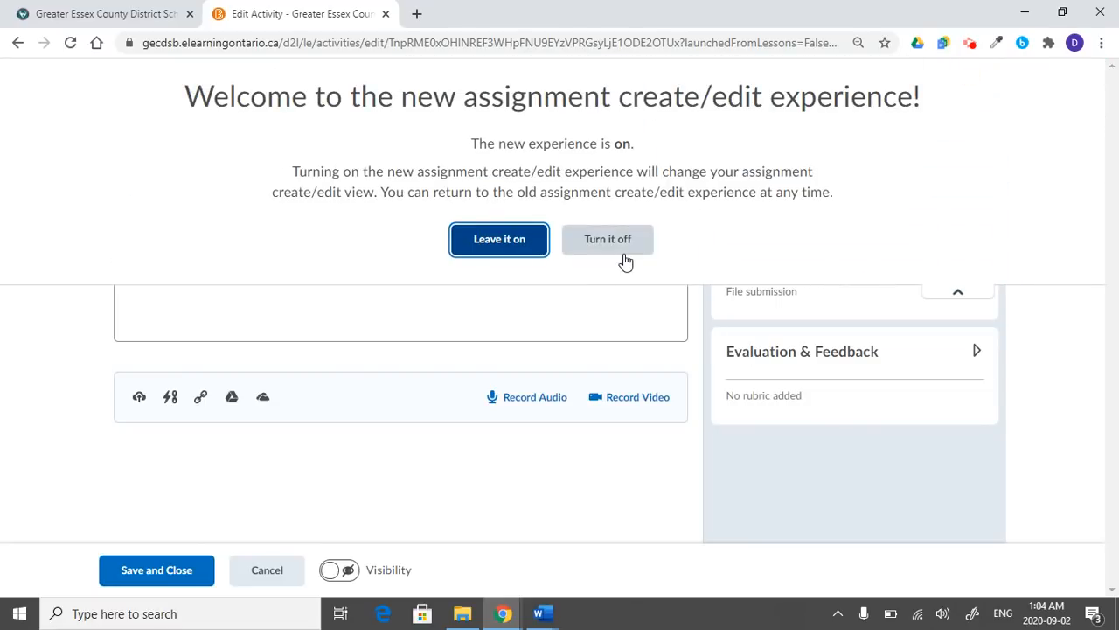
{"action": "left_click", "coordinate": [488, 246]}
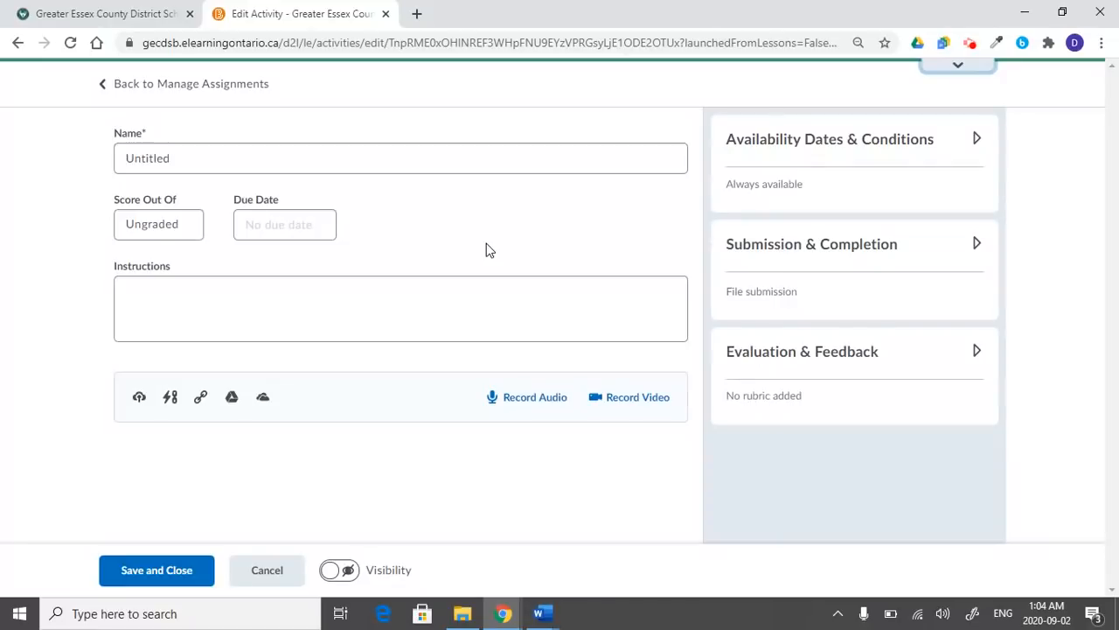
- Name the assignment "Assignment #5" and set its score to out of 10 points
{"action": "double_click", "coordinate": [481, 161]}
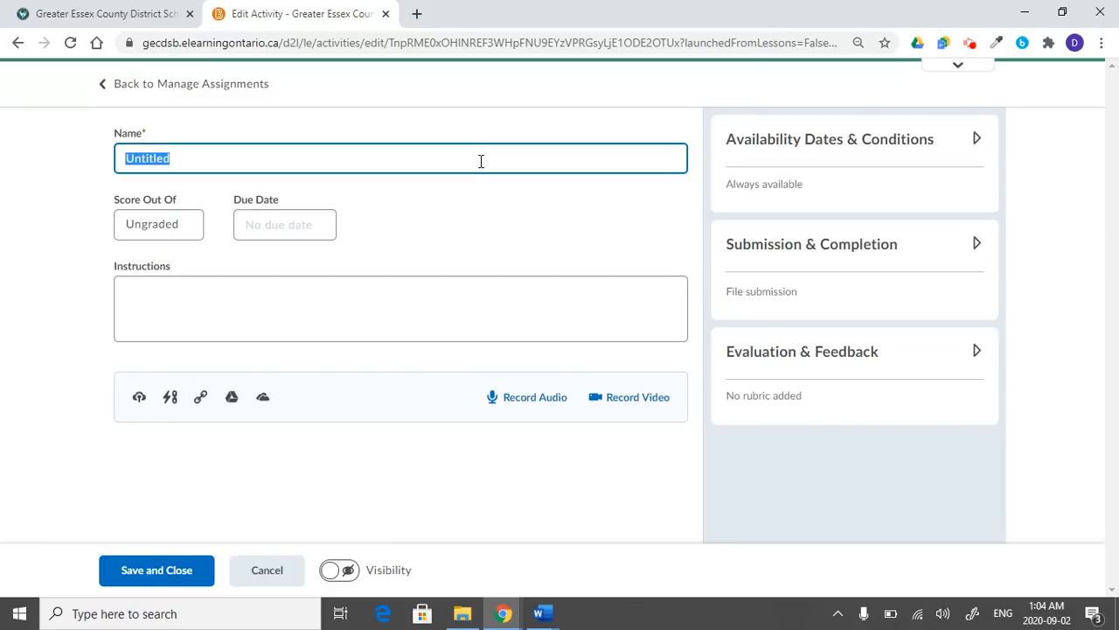
{"action": "type", "text": "Assignment #5"}
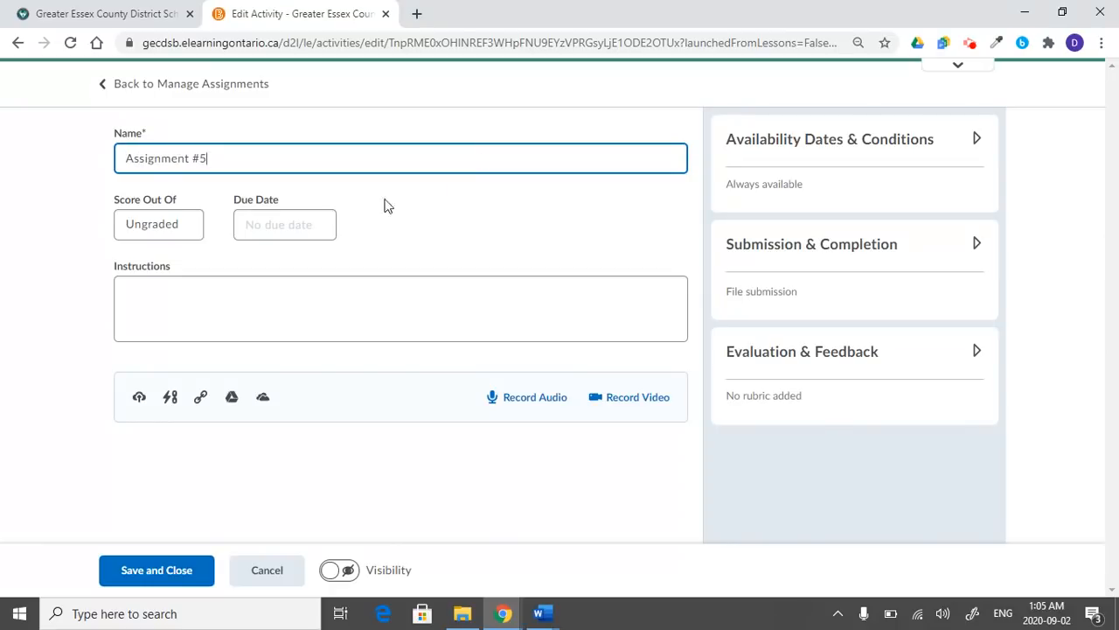
{"action": "left_click", "coordinate": [160, 223]}
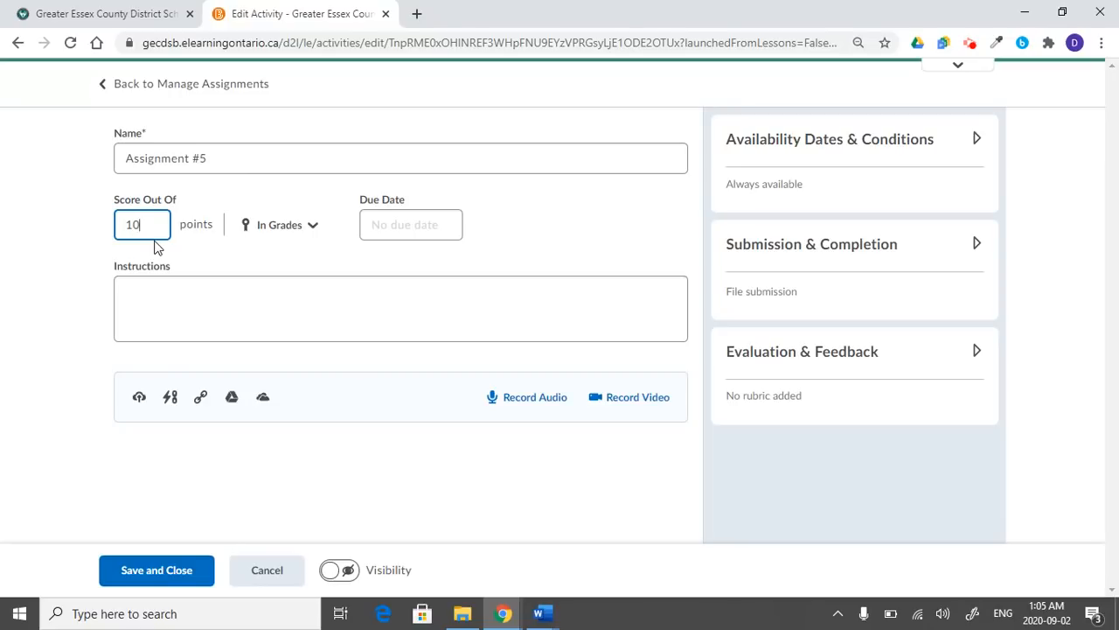
- Remove the assignment from Grades and review the options for linking it to a grade item and category
{"action": "left_click", "coordinate": [313, 232]}
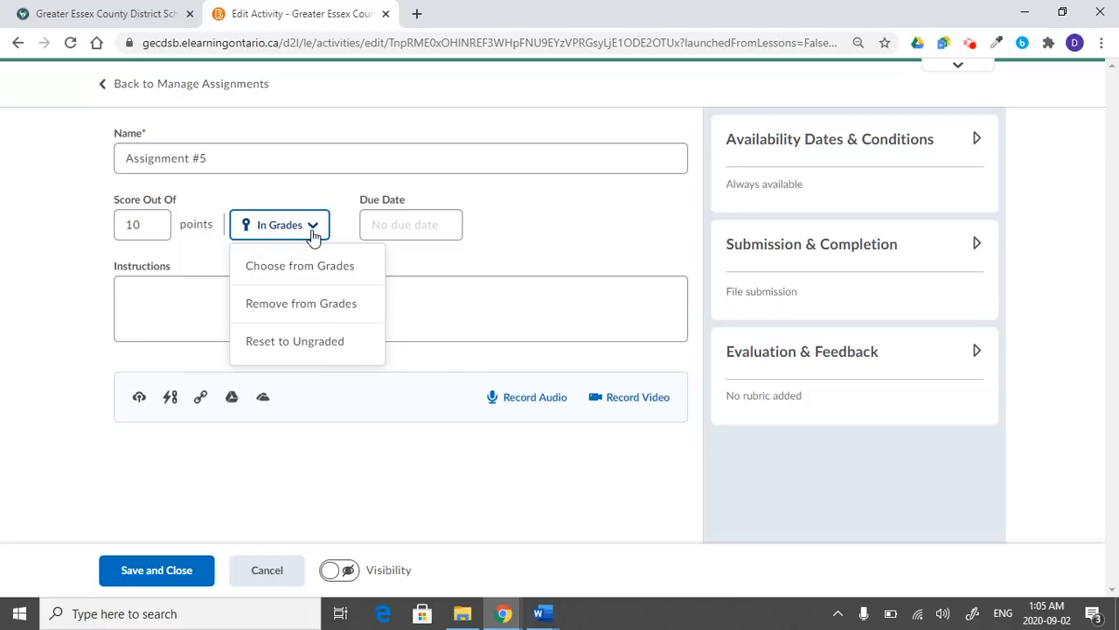
{"action": "left_click", "coordinate": [317, 304]}
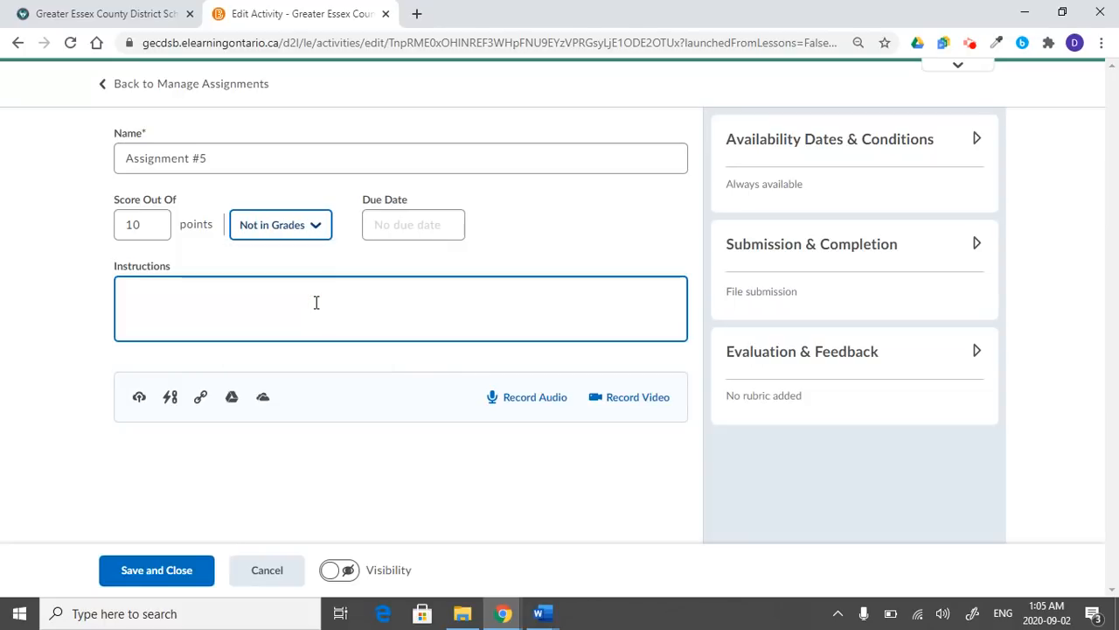
{"action": "left_click", "coordinate": [315, 230]}
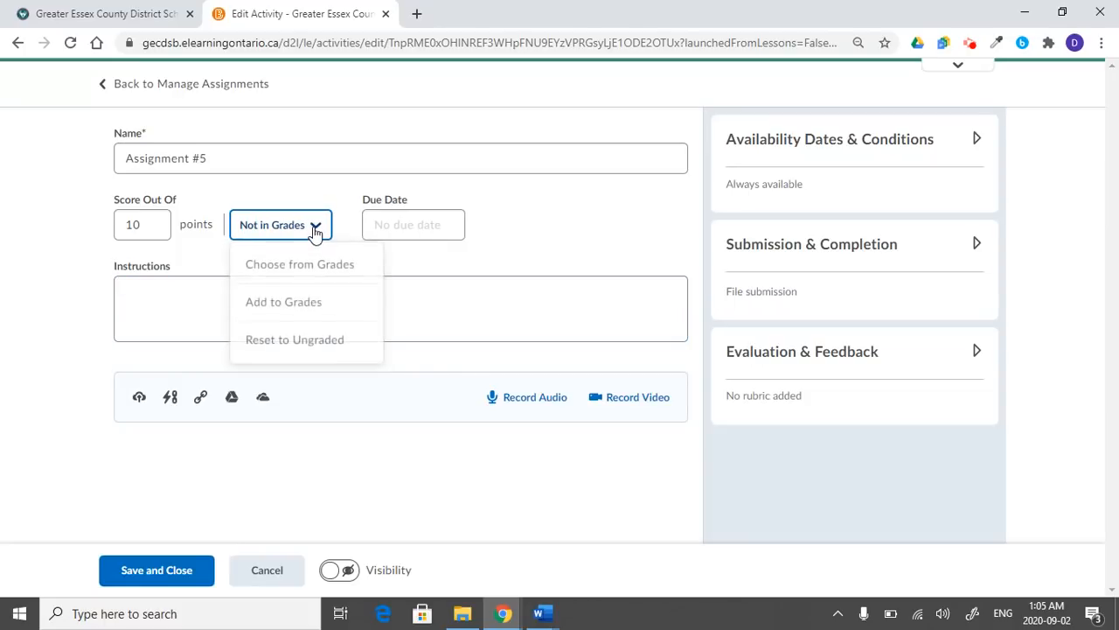
{"action": "left_click", "coordinate": [320, 272]}
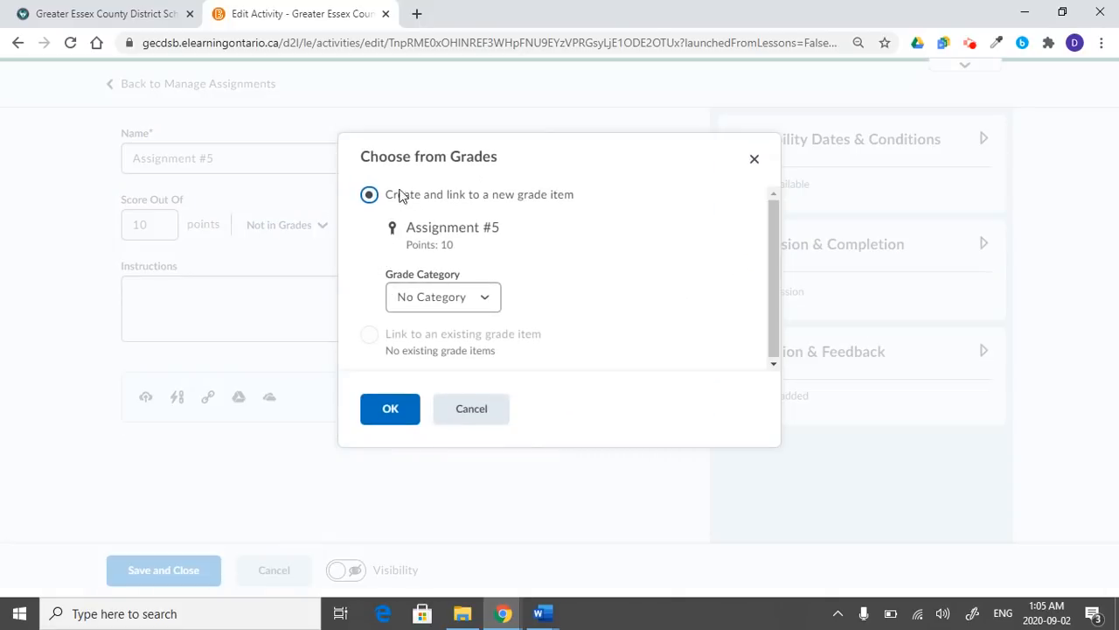
{"action": "left_click", "coordinate": [463, 301]}
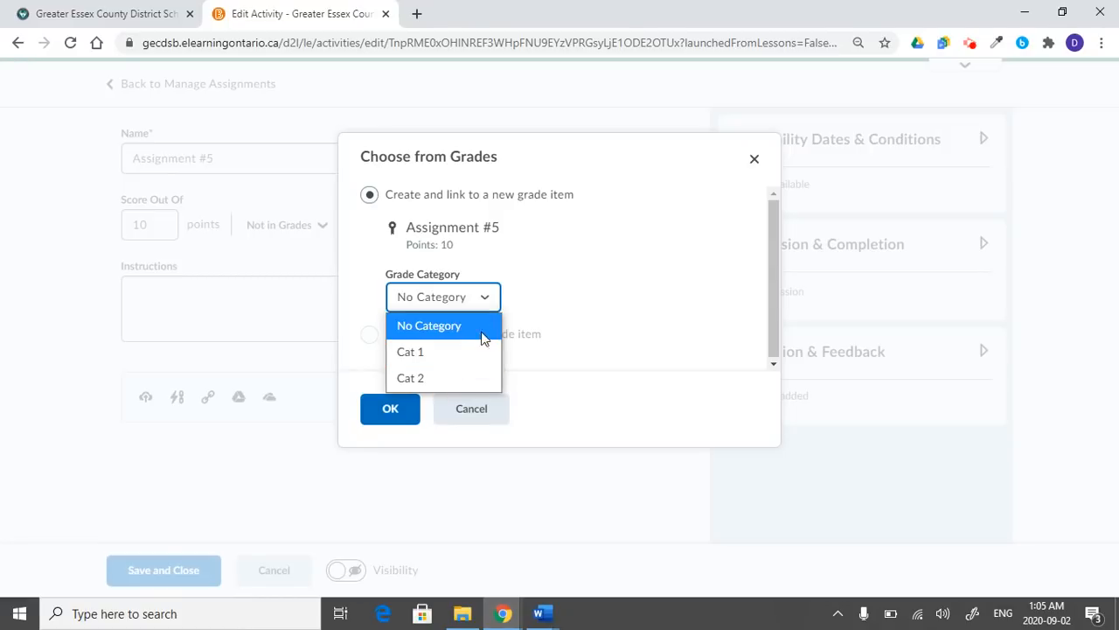
{"action": "left_click", "coordinate": [542, 316]}
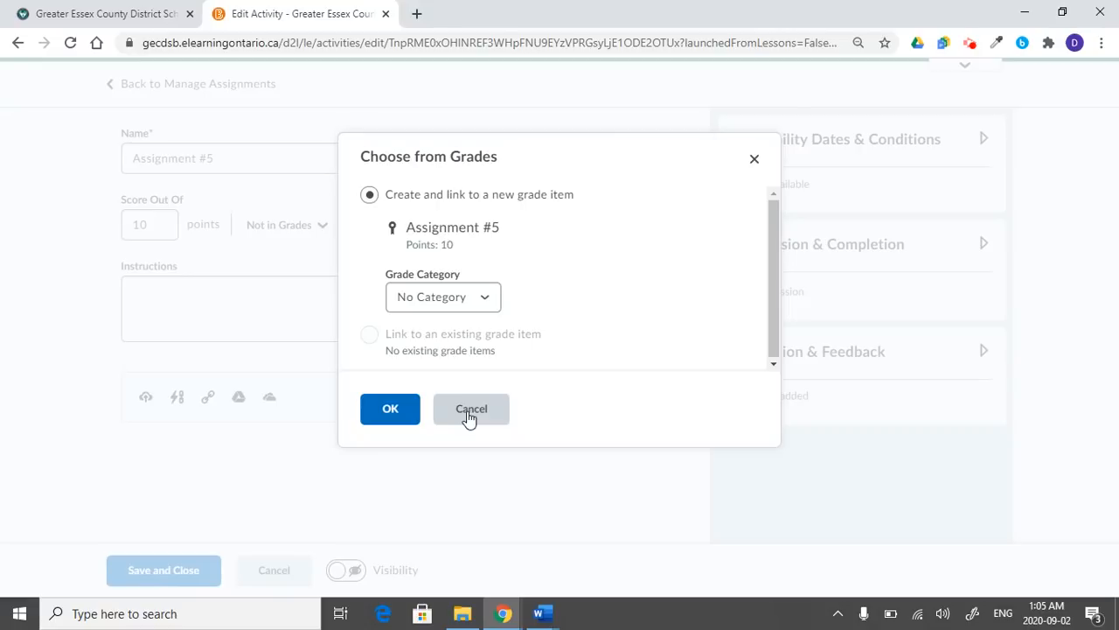
{"action": "left_click", "coordinate": [469, 409]}
- Add the assignment back to Grades
{"action": "left_click", "coordinate": [312, 225]}
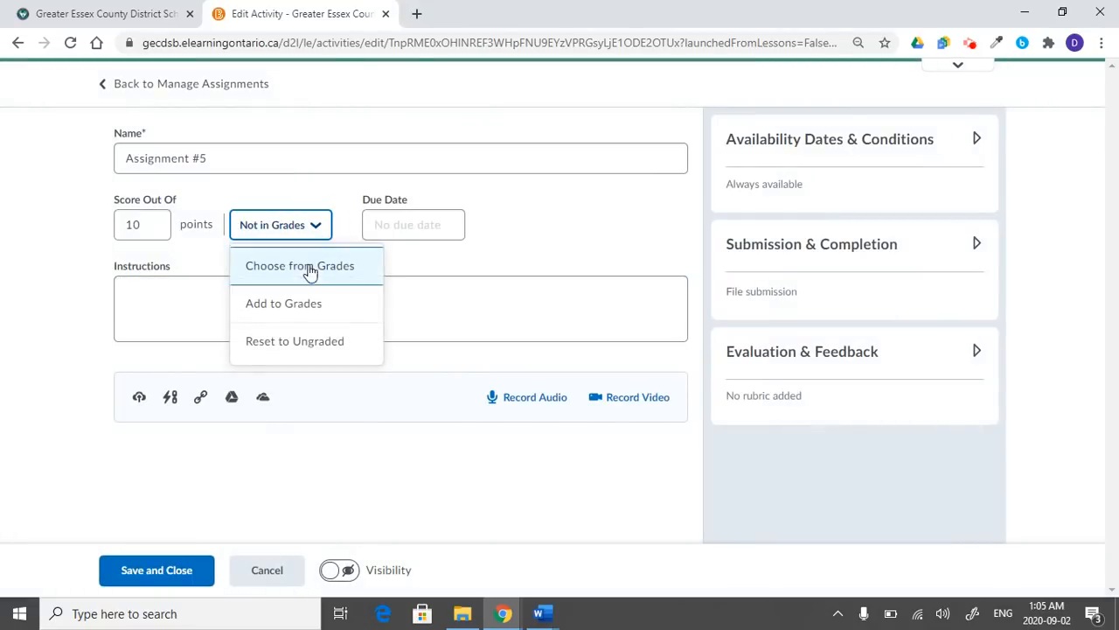
{"action": "left_click", "coordinate": [293, 305]}
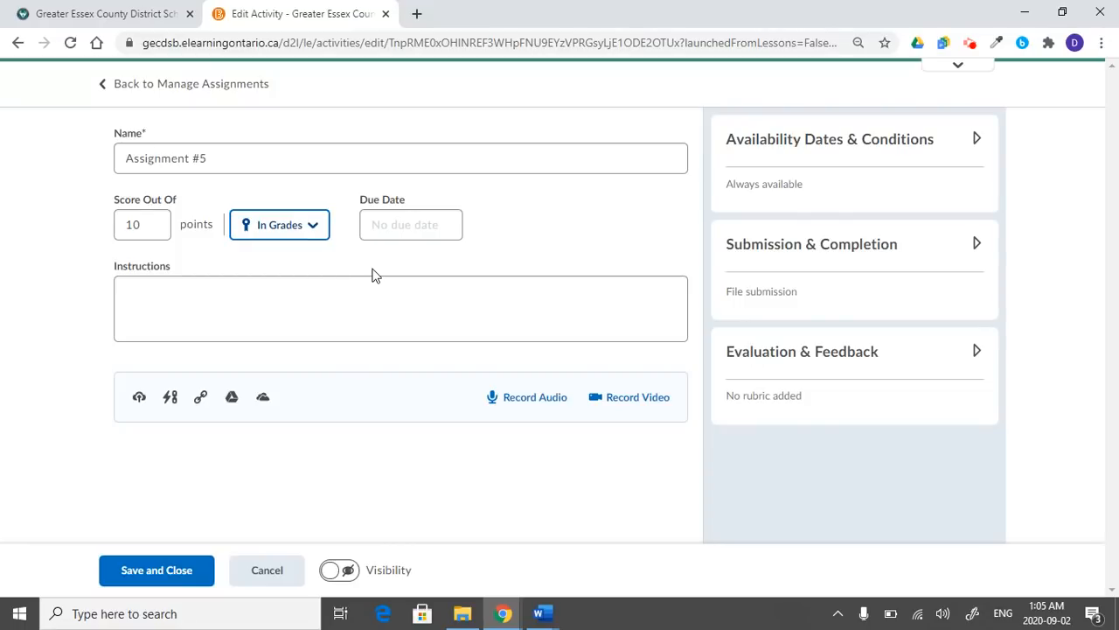
- Set the assignment's due date to 9/4/2020 at 12:00 AM
{"action": "left_click", "coordinate": [402, 229]}
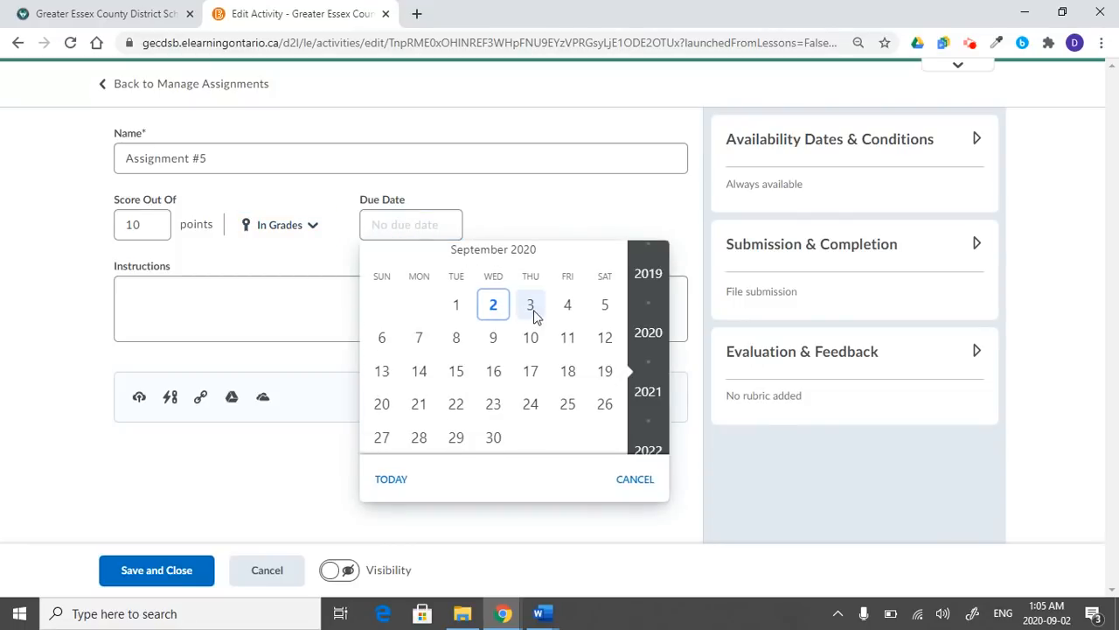
{"action": "left_click", "coordinate": [568, 304]}
{"action": "left_click", "coordinate": [520, 225]}
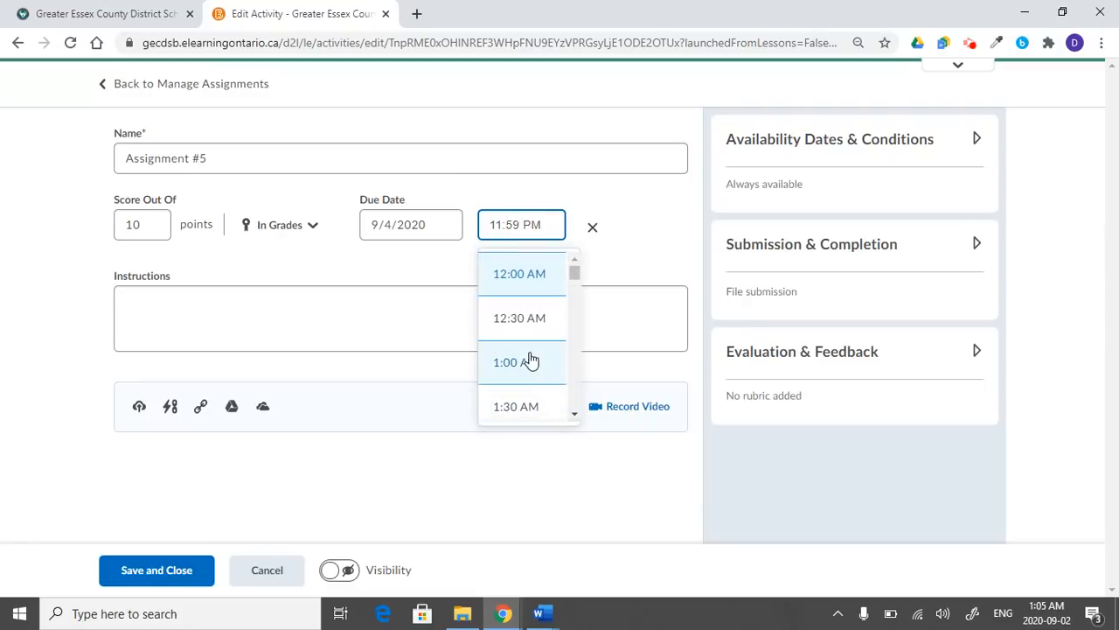
{"action": "left_click", "coordinate": [540, 274]}
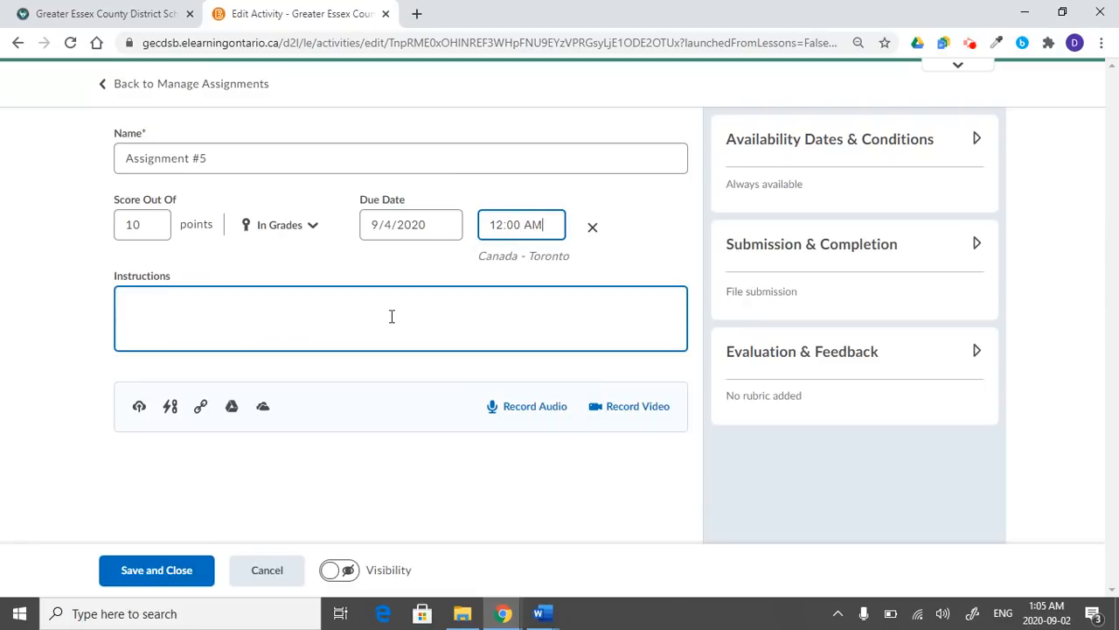
- Look through the content that can be inserted into the assignment's instructions, without adding any
{"action": "left_click", "coordinate": [230, 303]}
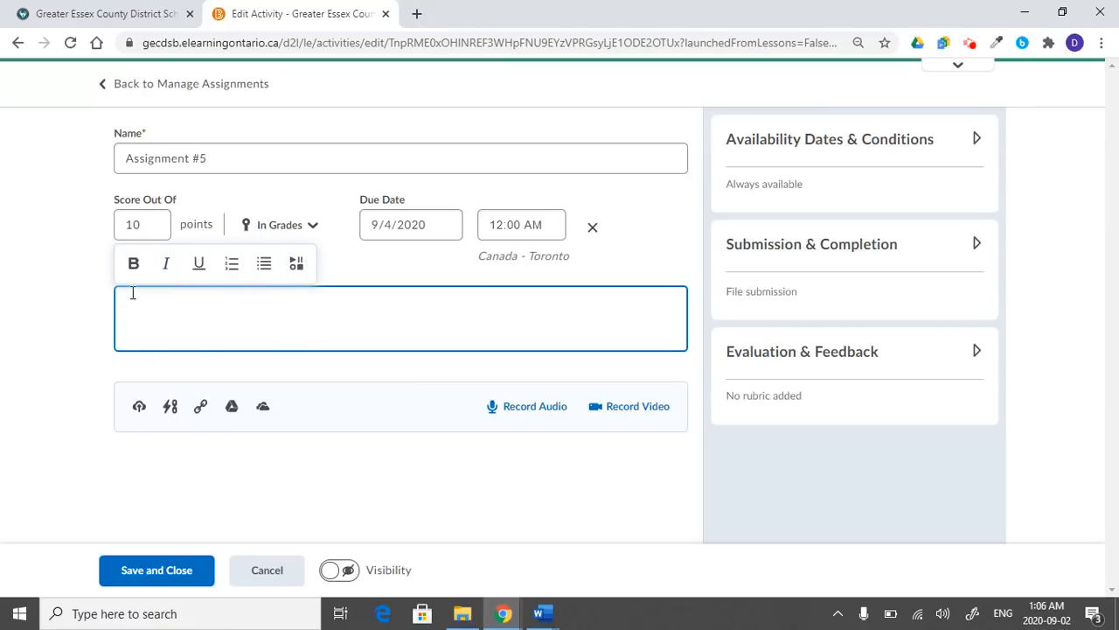
{"action": "left_click", "coordinate": [297, 265]}
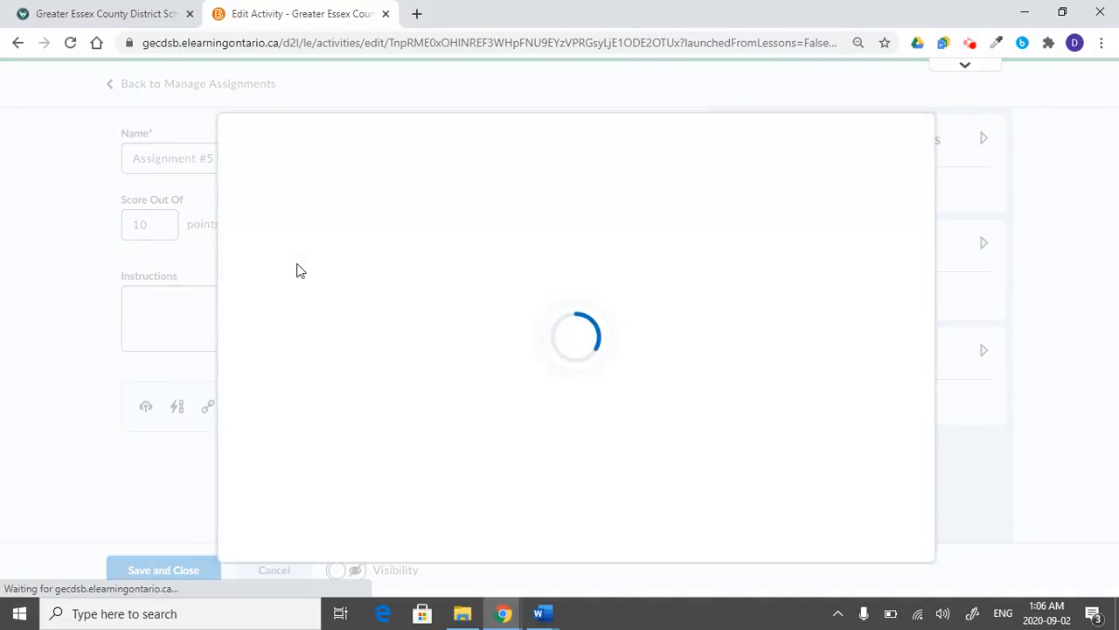
{"action": "scroll", "coordinate": [358, 336], "scroll_direction": "down", "scroll_amount": 2}
{"action": "scroll", "coordinate": [358, 337], "scroll_direction": "up", "scroll_amount": 2}
{"action": "left_click", "coordinate": [278, 525]}
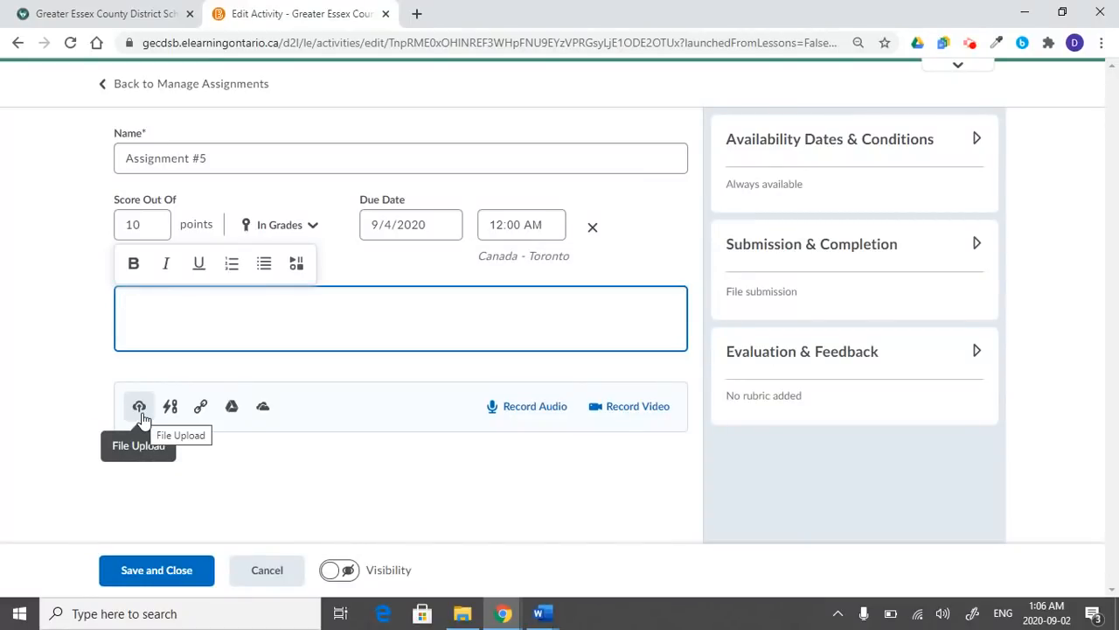
- Upload the "Getting Started with Brightspace- Training Slide Deck" PDF from Downloads and attach it to the assignment
{"action": "left_click", "coordinate": [141, 415]}
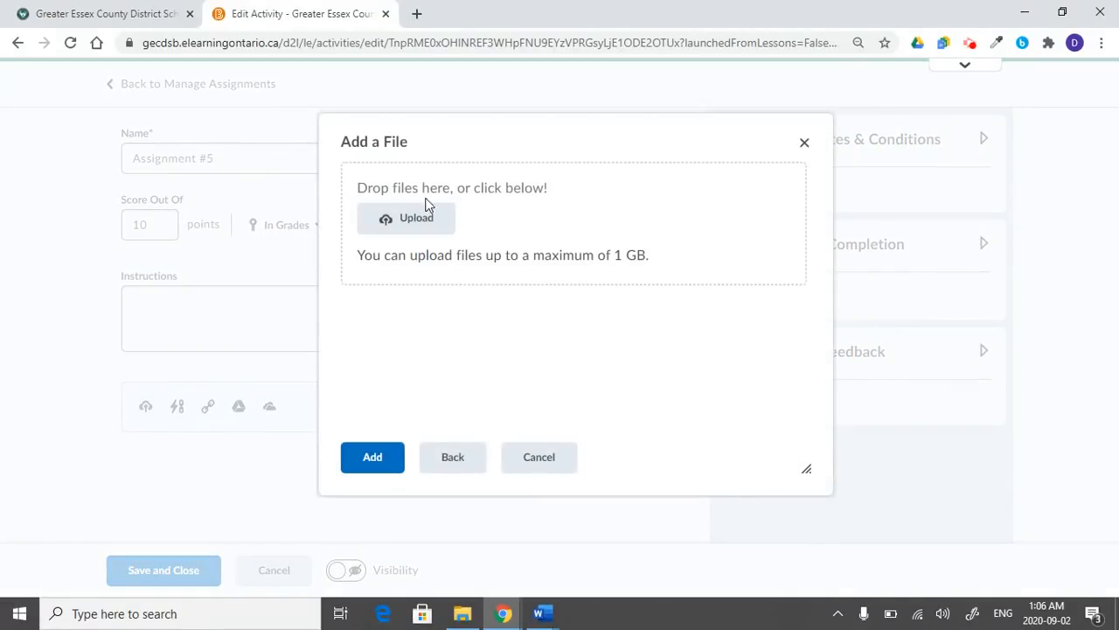
{"action": "left_click", "coordinate": [408, 217]}
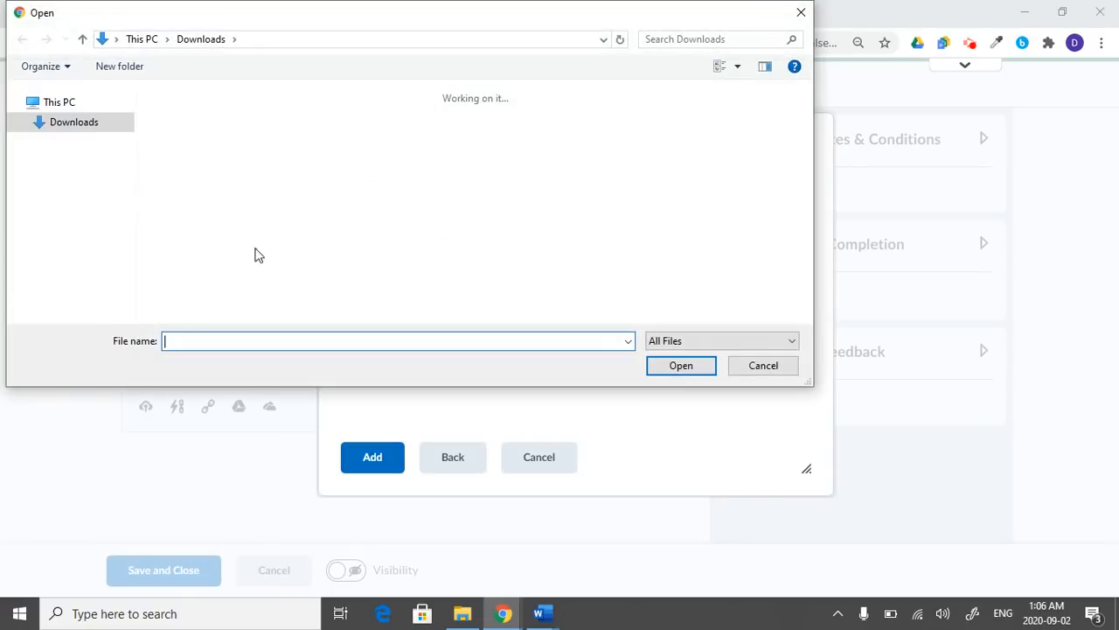
{"action": "double_click", "coordinate": [252, 201]}
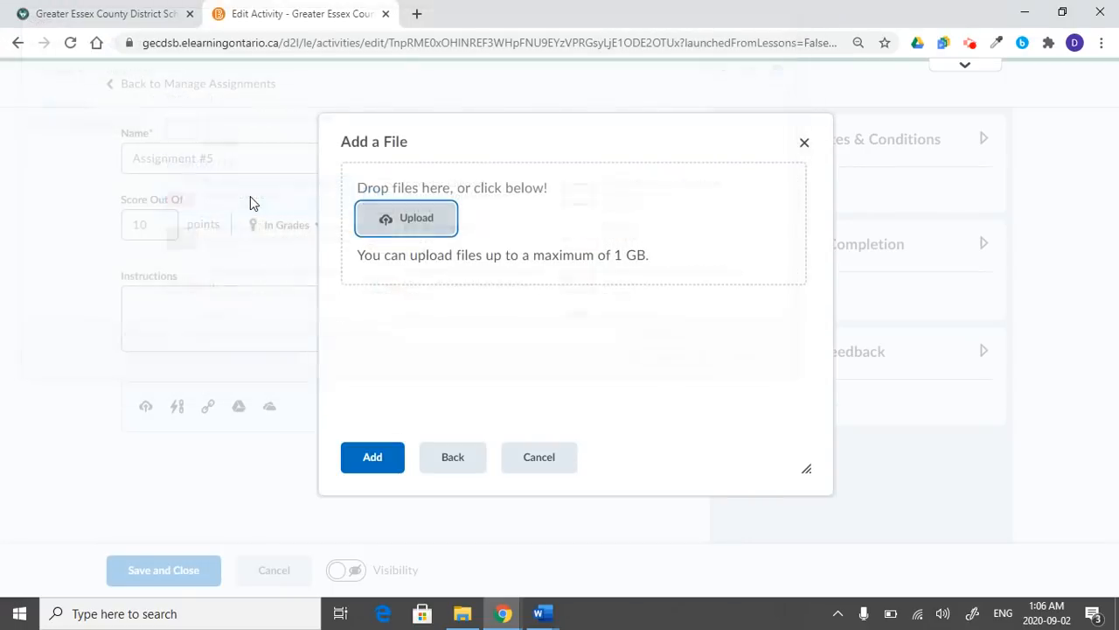
{"action": "left_click", "coordinate": [373, 457]}
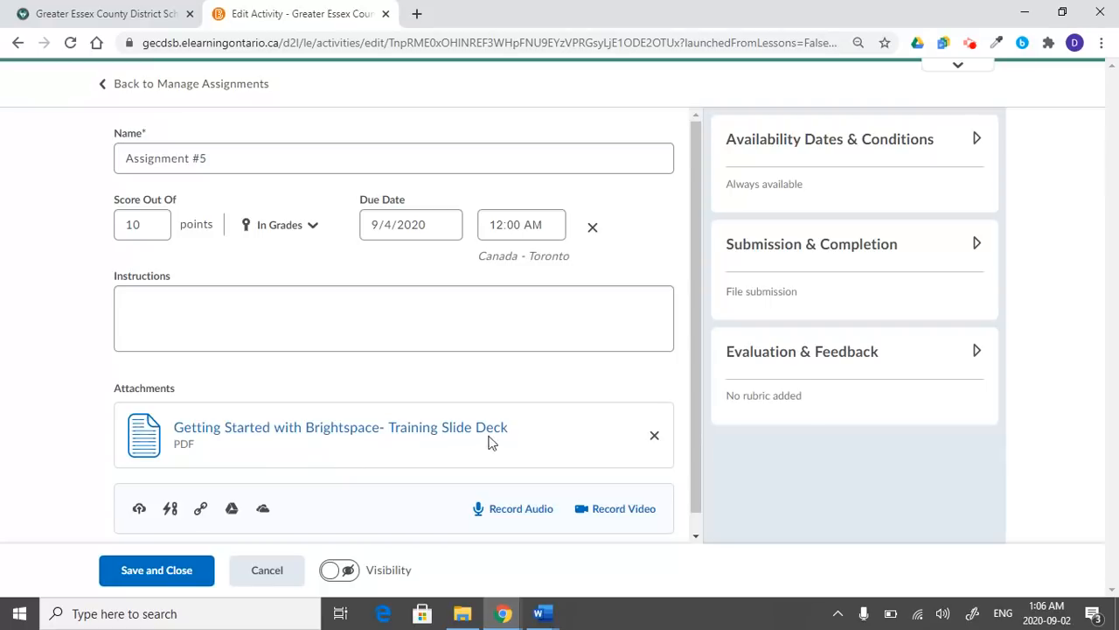
- Look at the audio and webcam video recording options for attachments, closing each without recording
{"action": "scroll", "coordinate": [514, 490], "scroll_direction": "down", "scroll_amount": 1}
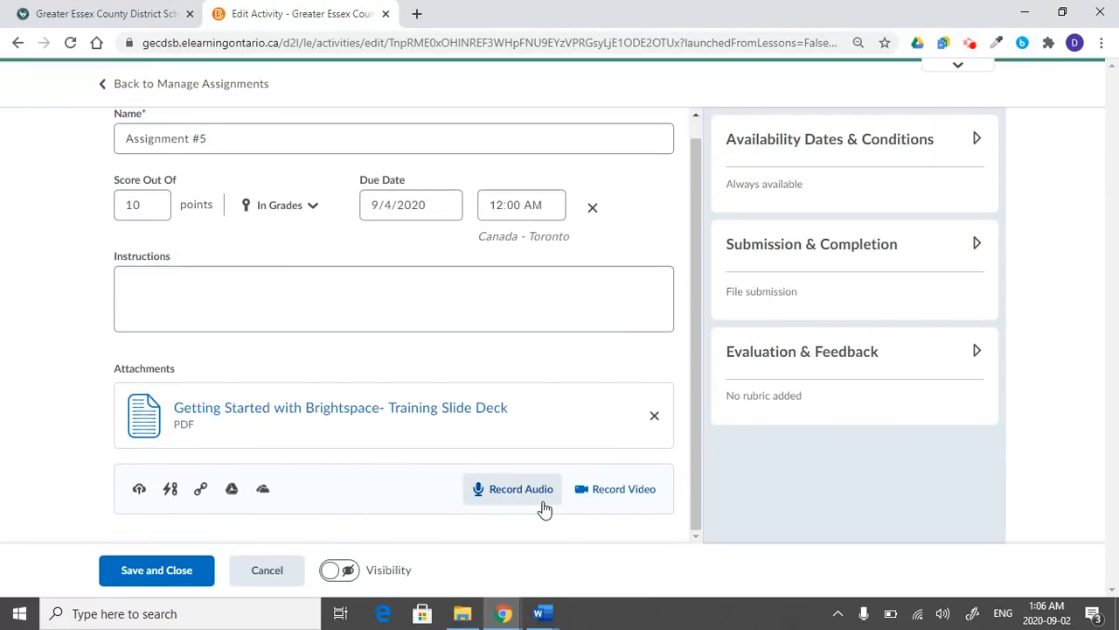
{"action": "left_click", "coordinate": [522, 496]}
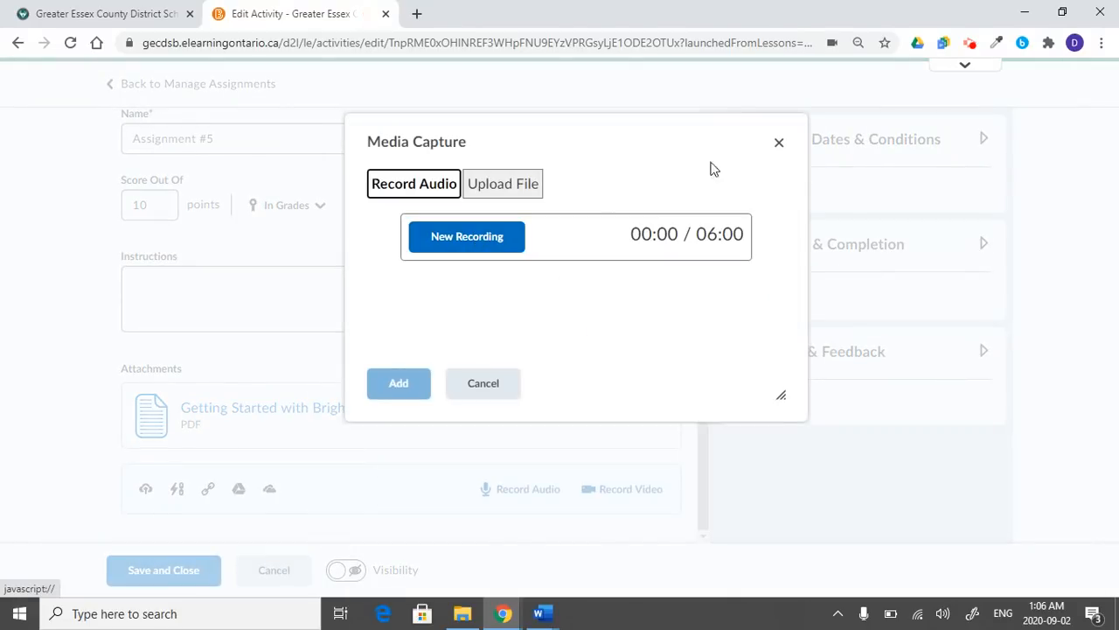
{"action": "left_click", "coordinate": [780, 143]}
{"action": "left_click", "coordinate": [600, 491]}
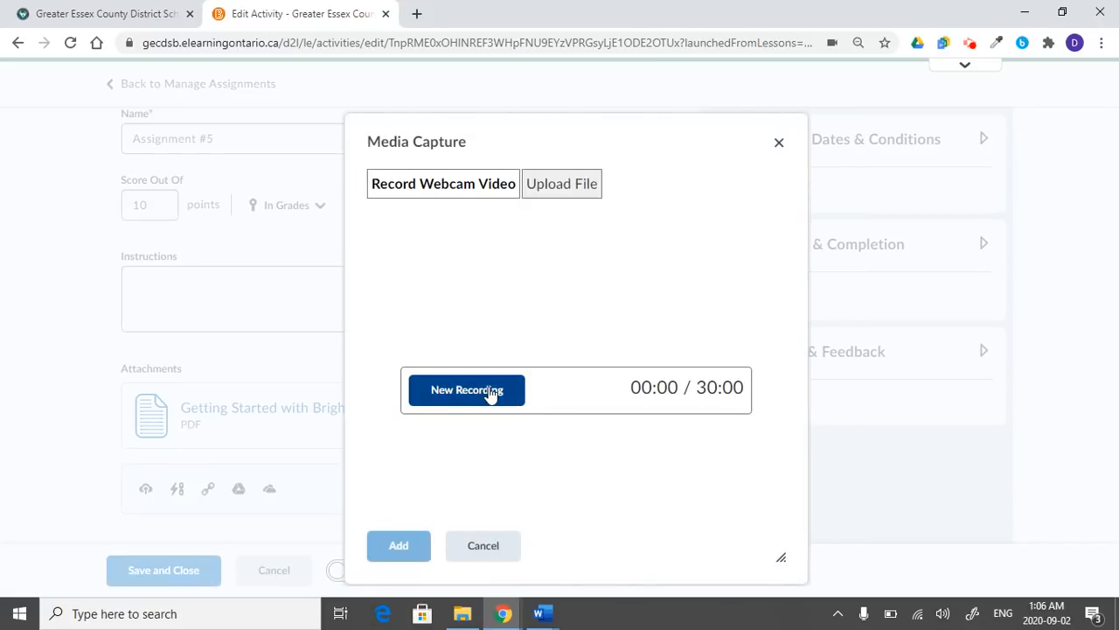
{"action": "left_click", "coordinate": [778, 145]}
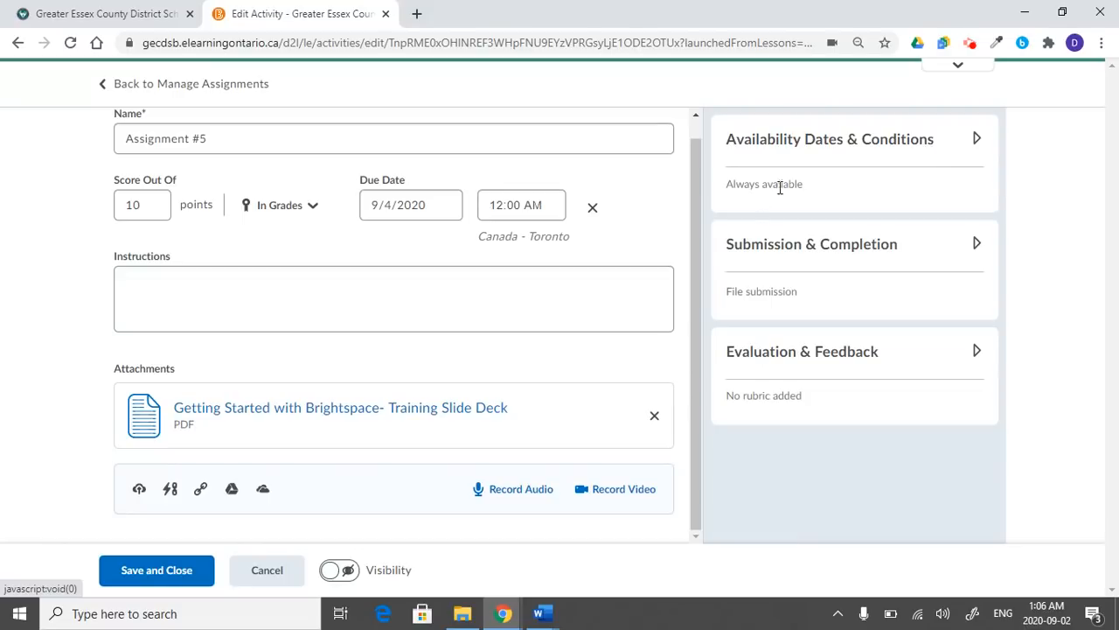
- Set the assignment's availability start date to 9/1/2020 and its end date to 9/7/2020
{"action": "left_click", "coordinate": [914, 141]}
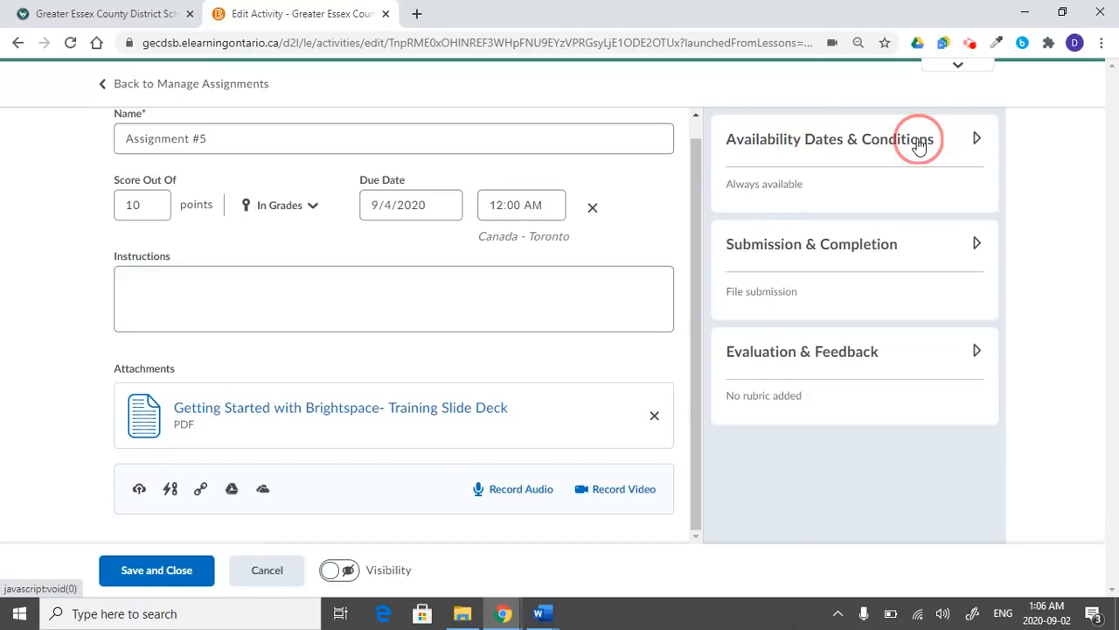
{"action": "left_click", "coordinate": [788, 229]}
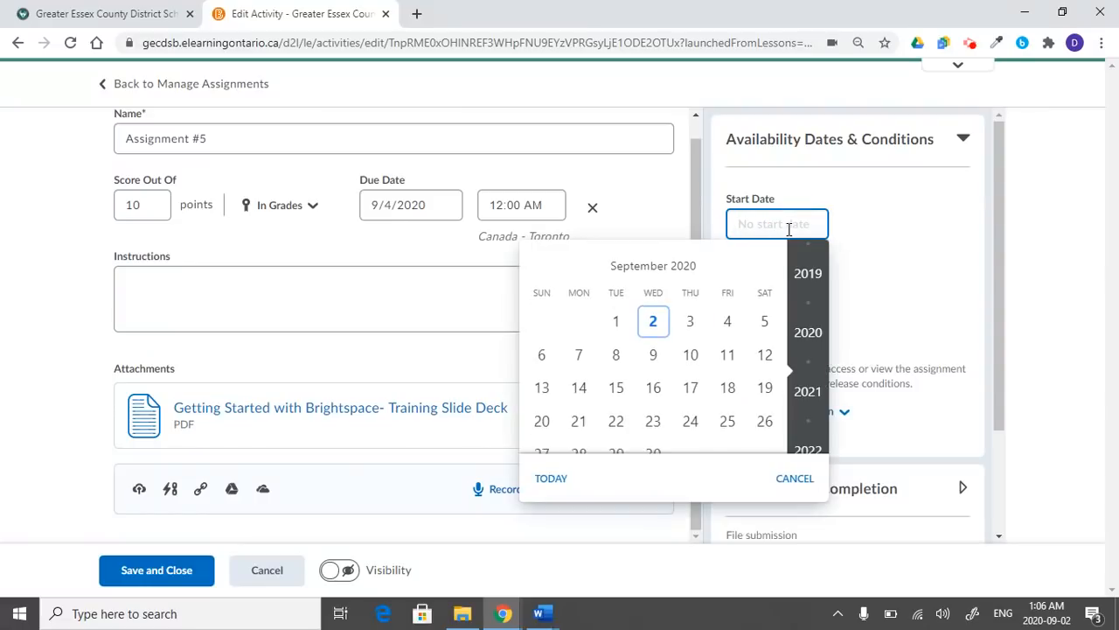
{"action": "left_click", "coordinate": [616, 305]}
{"action": "left_click", "coordinate": [748, 313]}
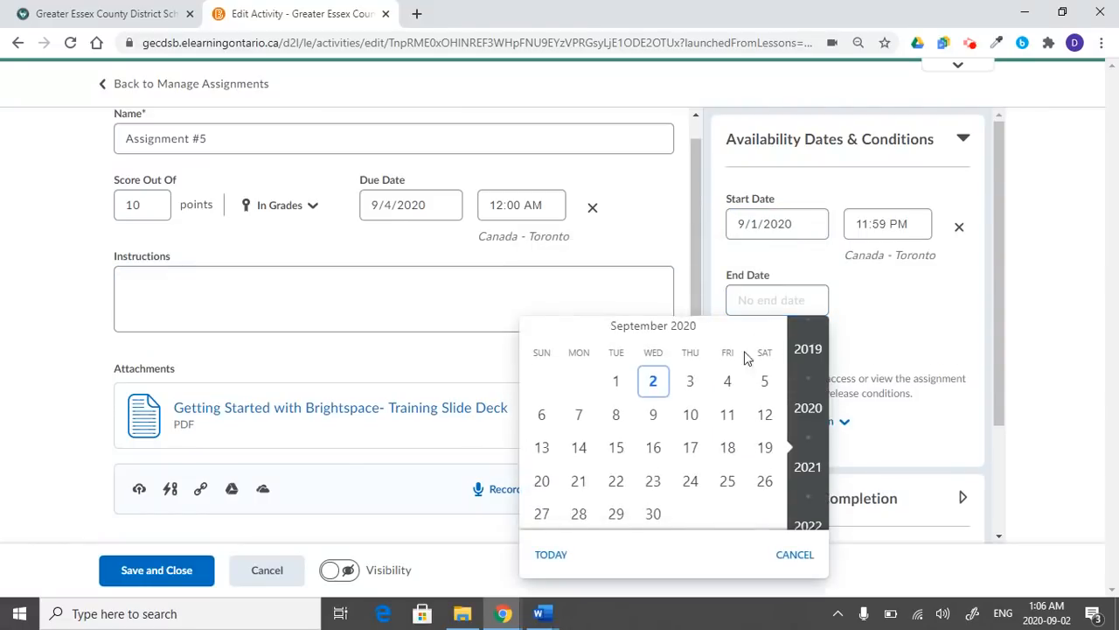
{"action": "left_click", "coordinate": [579, 415]}
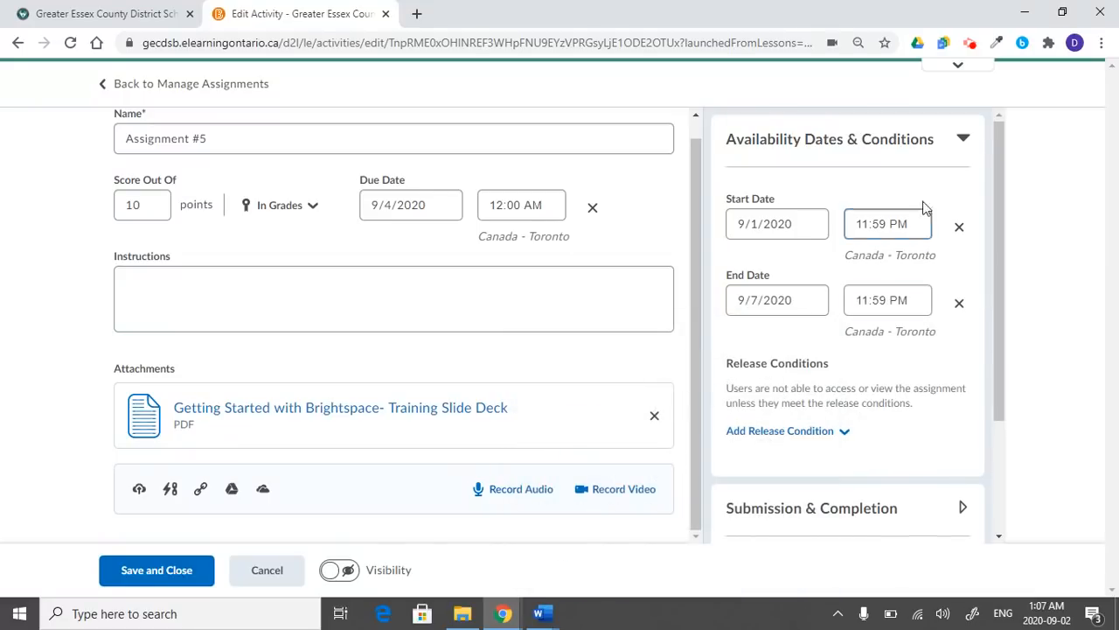
- Clear the availability start and end dates
{"action": "left_click", "coordinate": [959, 229]}
{"action": "left_click", "coordinate": [962, 293]}
- Check the choices for adding a release condition to the assignment, without selecting one
{"action": "scroll", "coordinate": [904, 365], "scroll_direction": "down", "scroll_amount": 3}
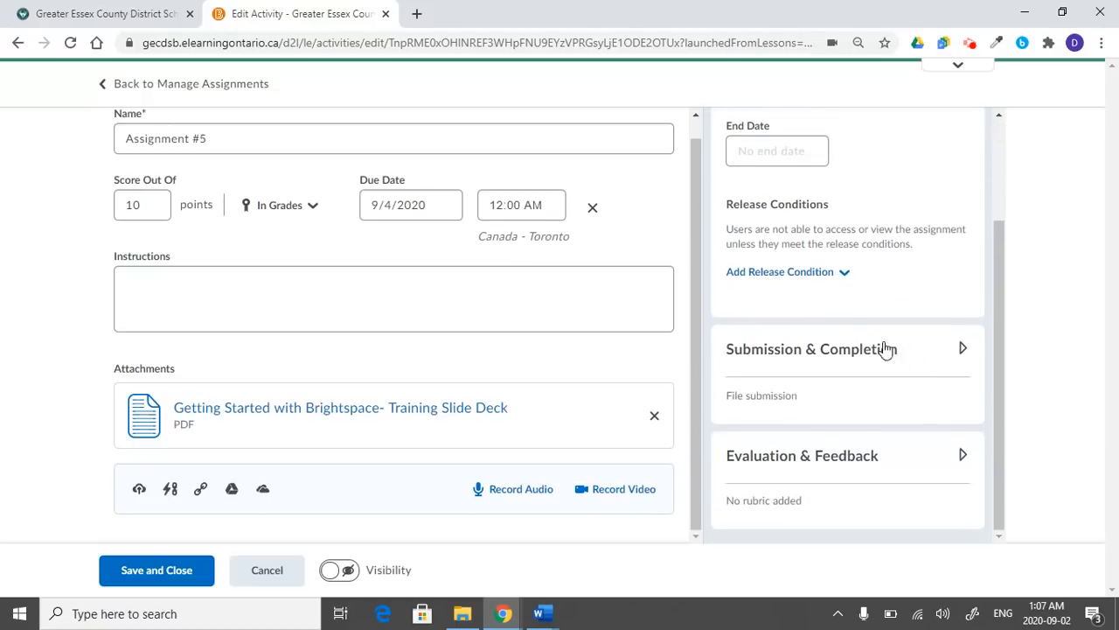
{"action": "left_click", "coordinate": [840, 275]}
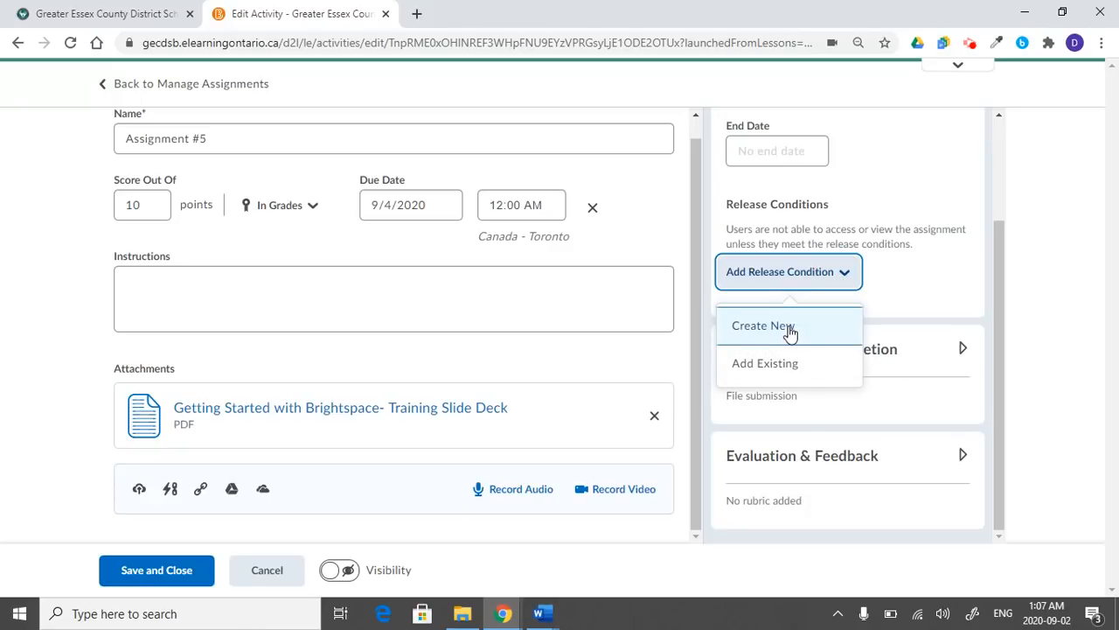
{"action": "left_click", "coordinate": [937, 281]}
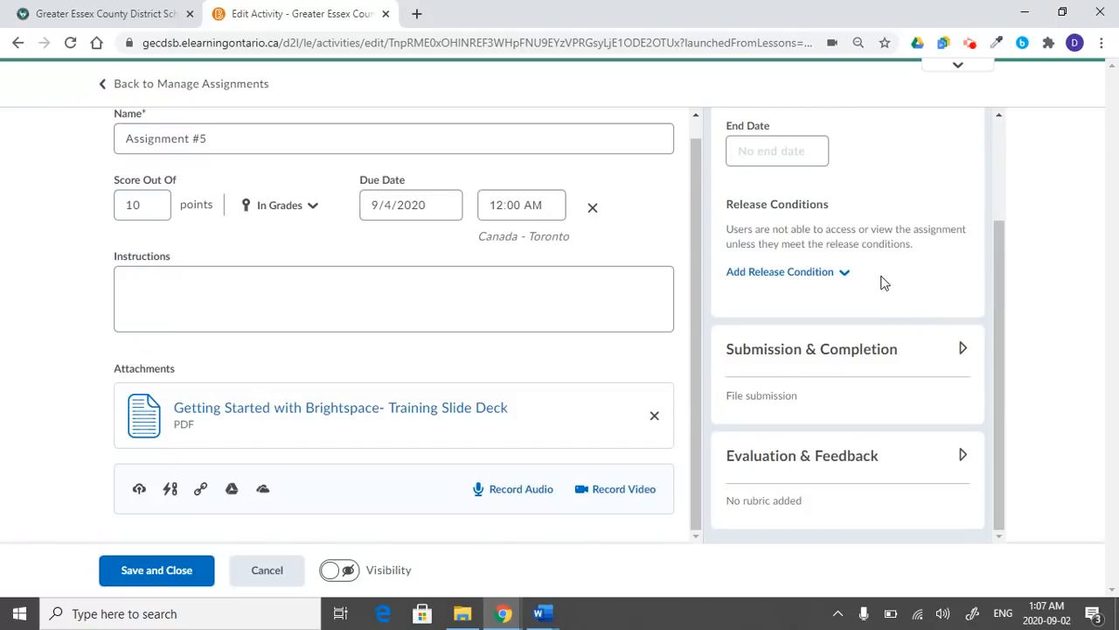
- Expand the Submission & Completion settings, choose File submission as the submission type, and review the file and submission limits
{"action": "left_click", "coordinate": [912, 358]}
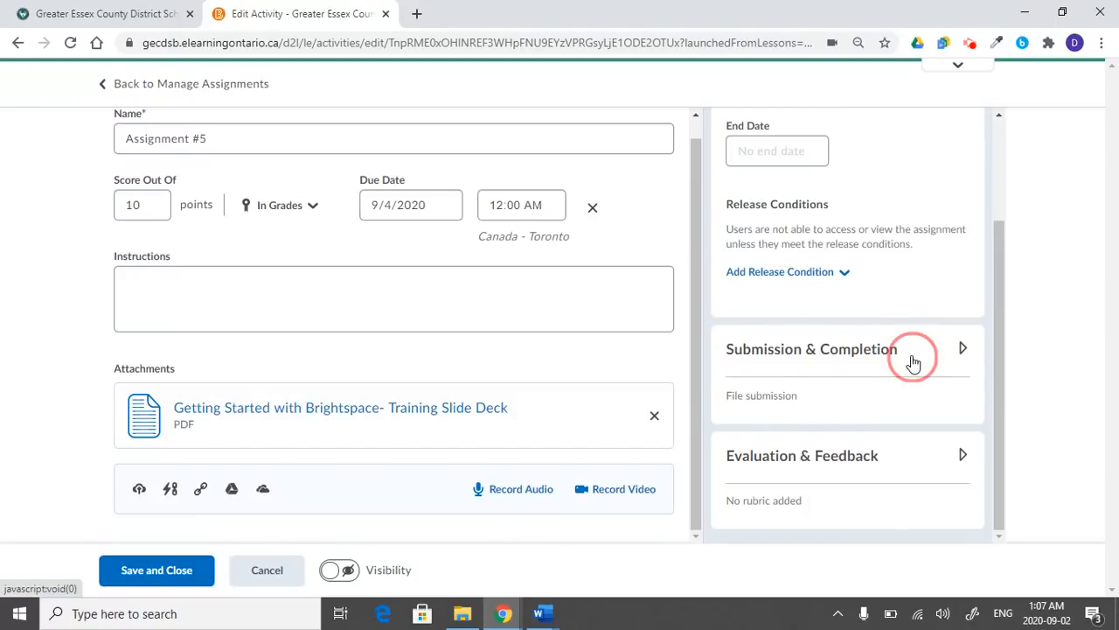
{"action": "scroll", "coordinate": [897, 333], "scroll_direction": "down", "scroll_amount": 2}
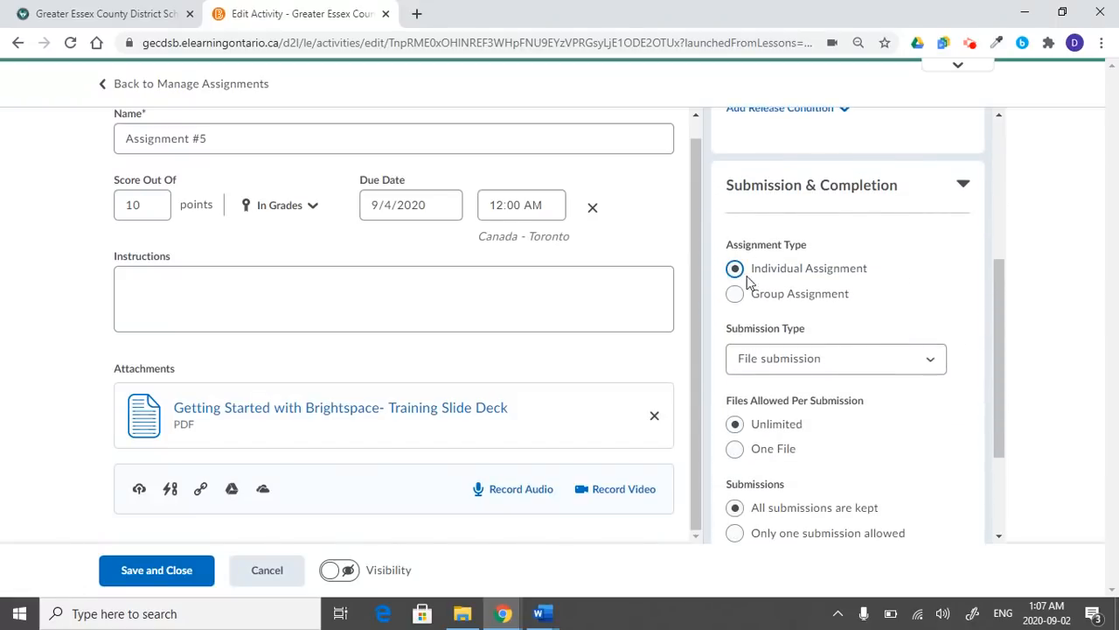
{"action": "left_click", "coordinate": [889, 368]}
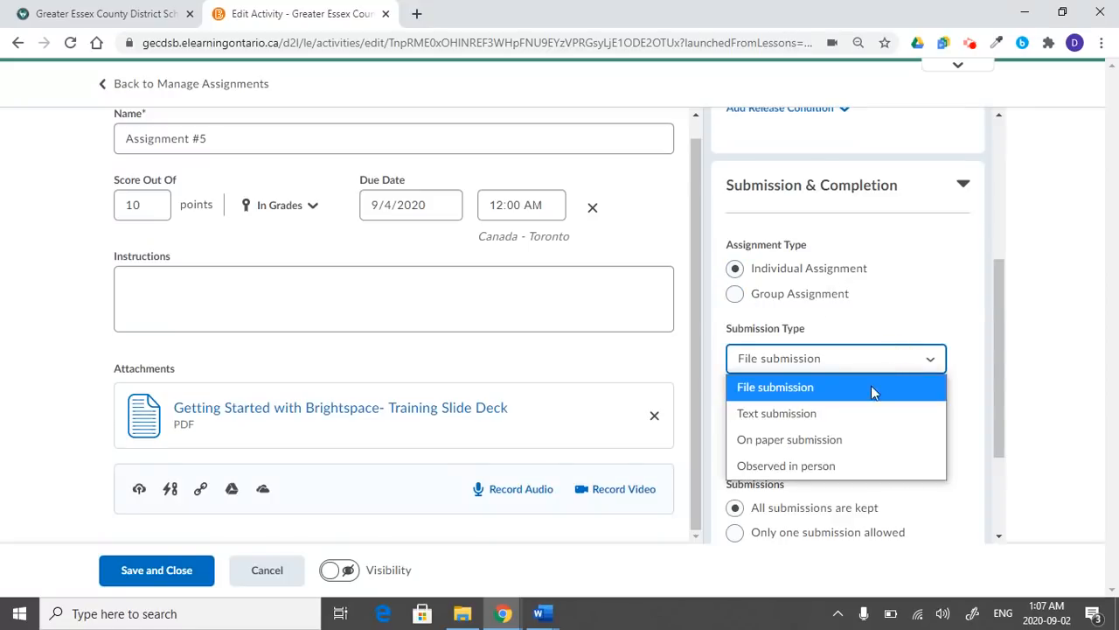
{"action": "left_click", "coordinate": [808, 392]}
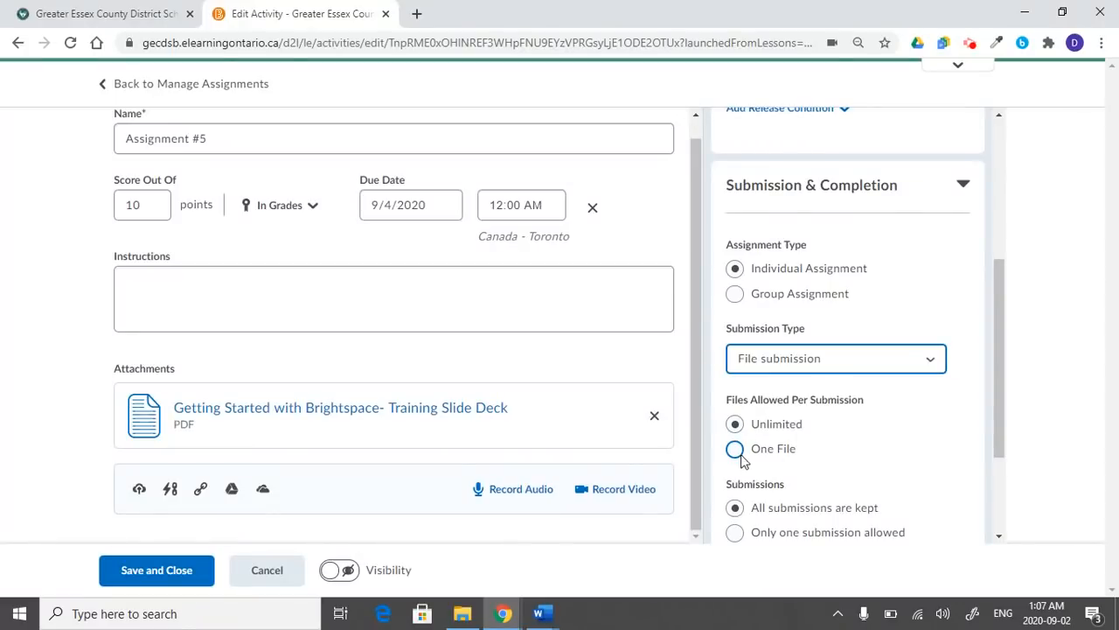
{"action": "scroll", "coordinate": [761, 455], "scroll_direction": "down", "scroll_amount": 3}
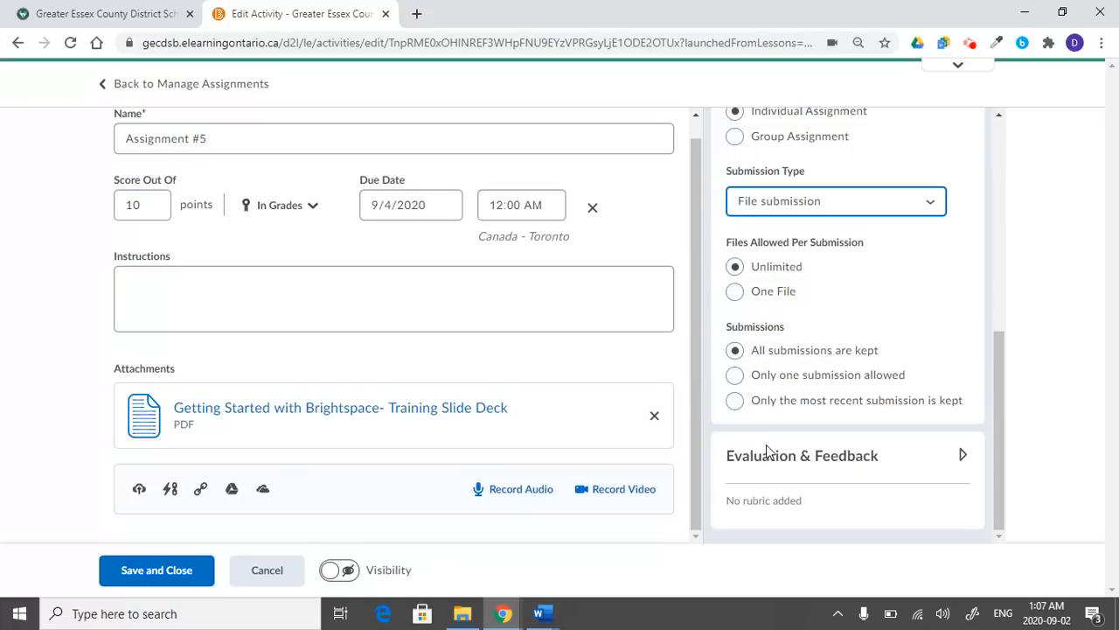
- Review the assignment's Evaluation & Feedback settings for rubrics, learning objectives, annotation tools and anonymous marking
{"action": "left_click", "coordinate": [866, 456]}
{"action": "scroll", "coordinate": [867, 454], "scroll_direction": "down", "scroll_amount": 5}
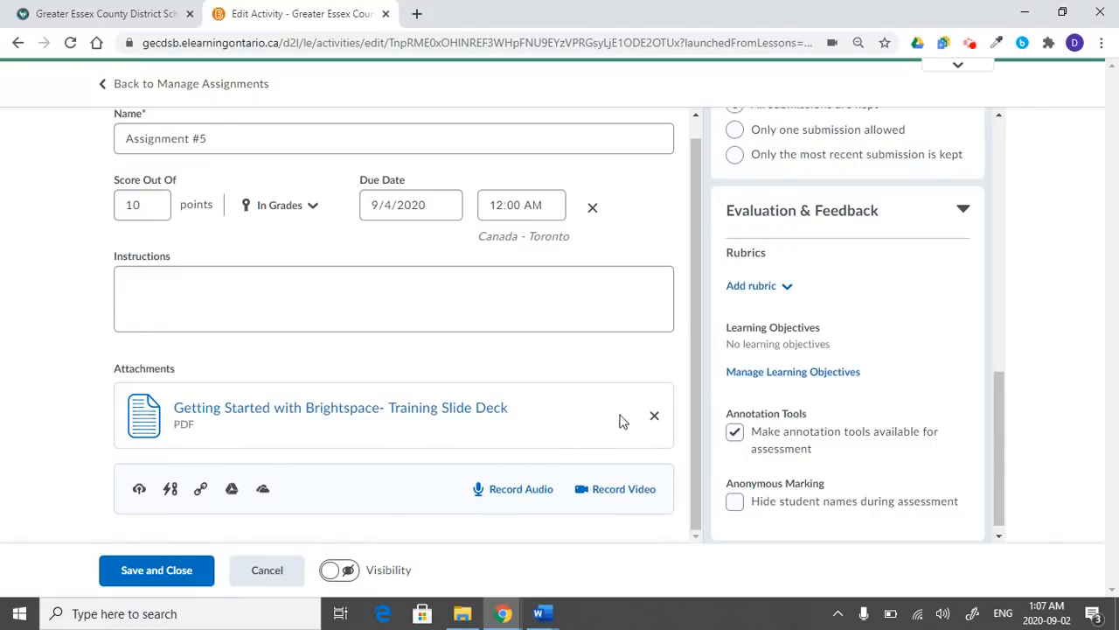
{"action": "scroll", "coordinate": [792, 405], "scroll_direction": "down", "scroll_amount": 1}
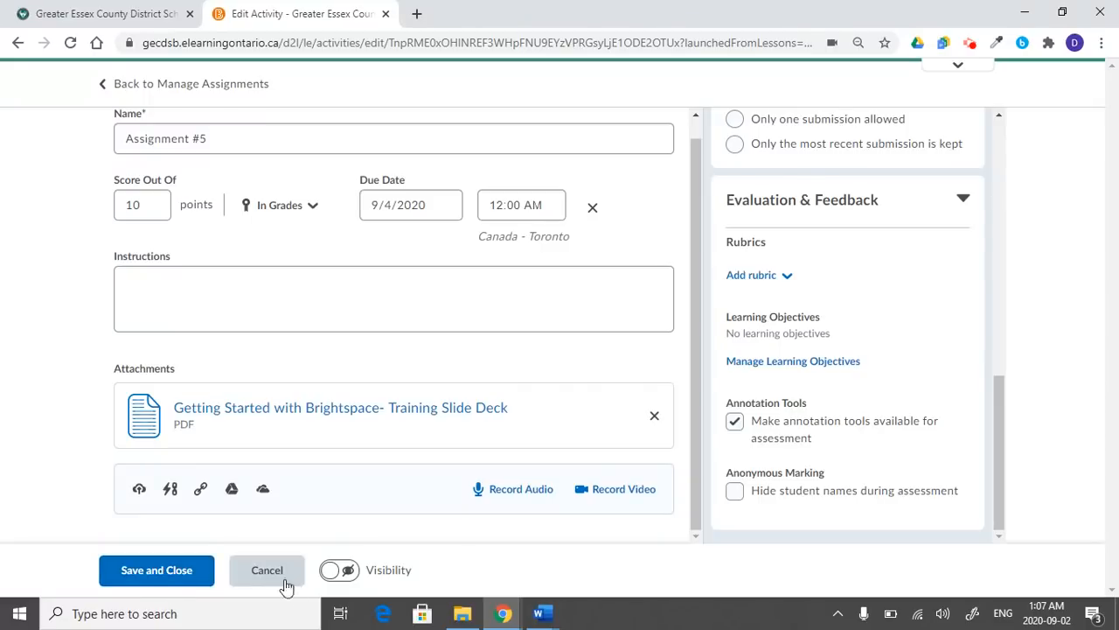
- Turn on the visibility of Assignment #5, then save and close it
{"action": "left_click", "coordinate": [344, 577]}
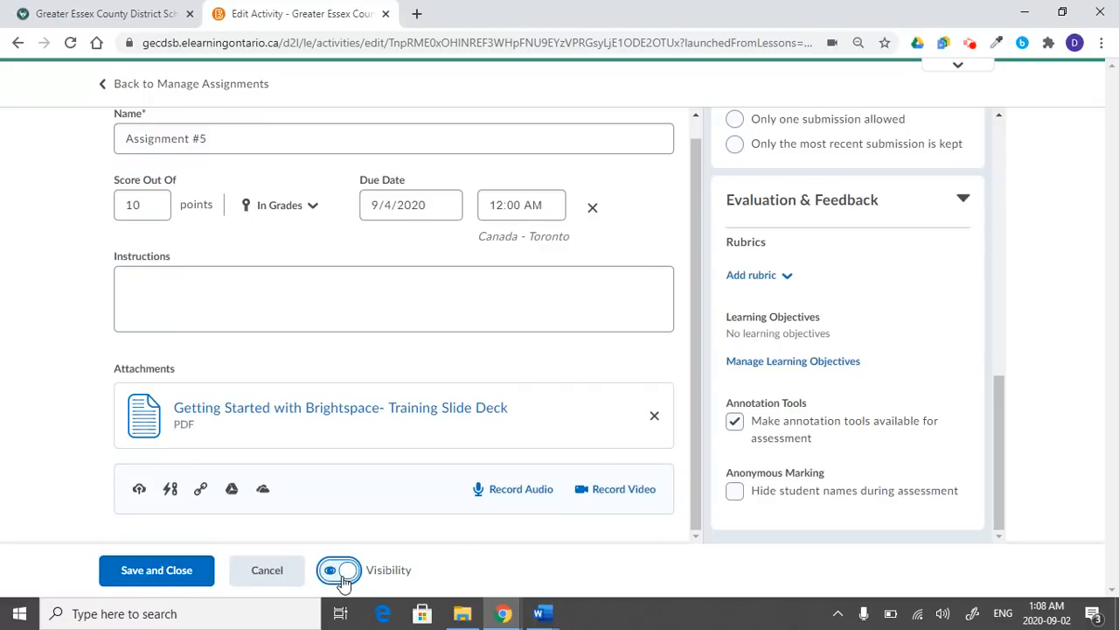
{"action": "left_click", "coordinate": [342, 578]}
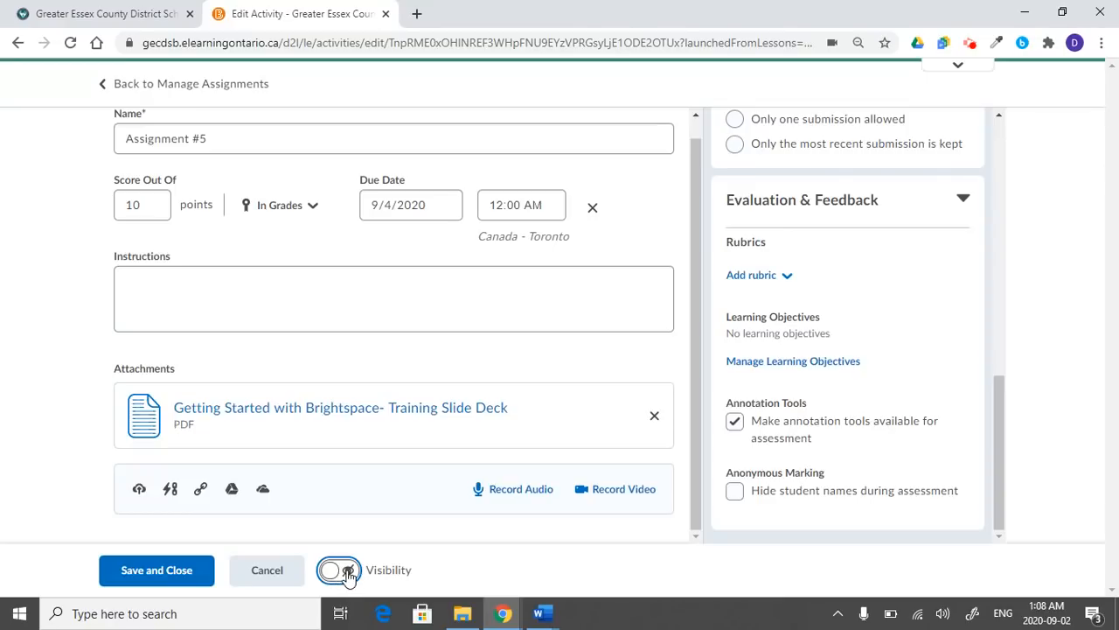
{"action": "left_click", "coordinate": [342, 574]}
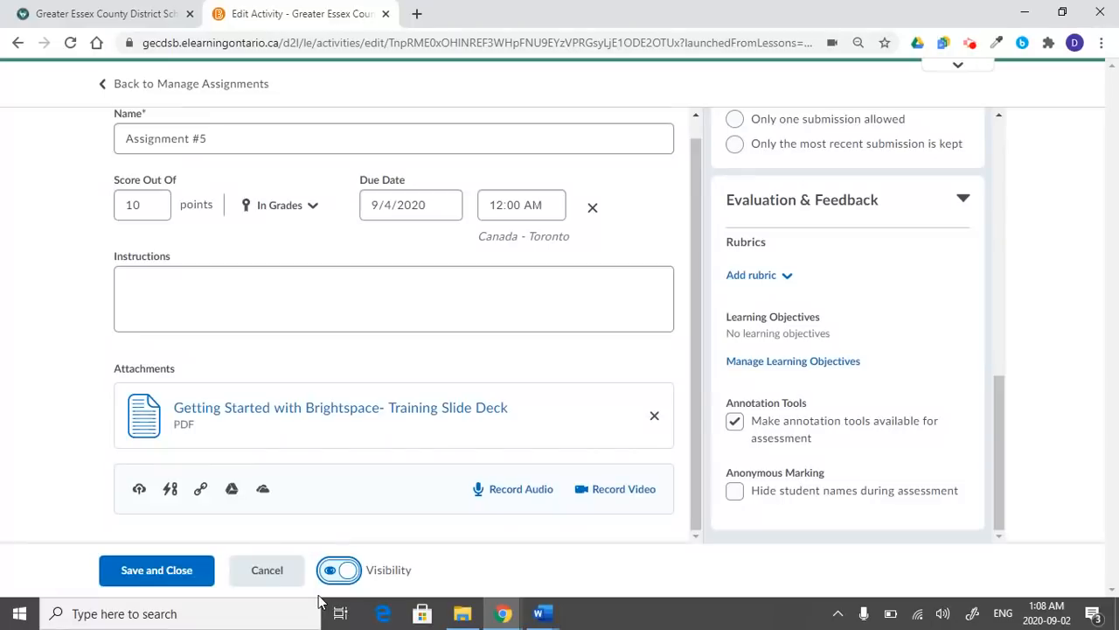
{"action": "left_click", "coordinate": [157, 577]}
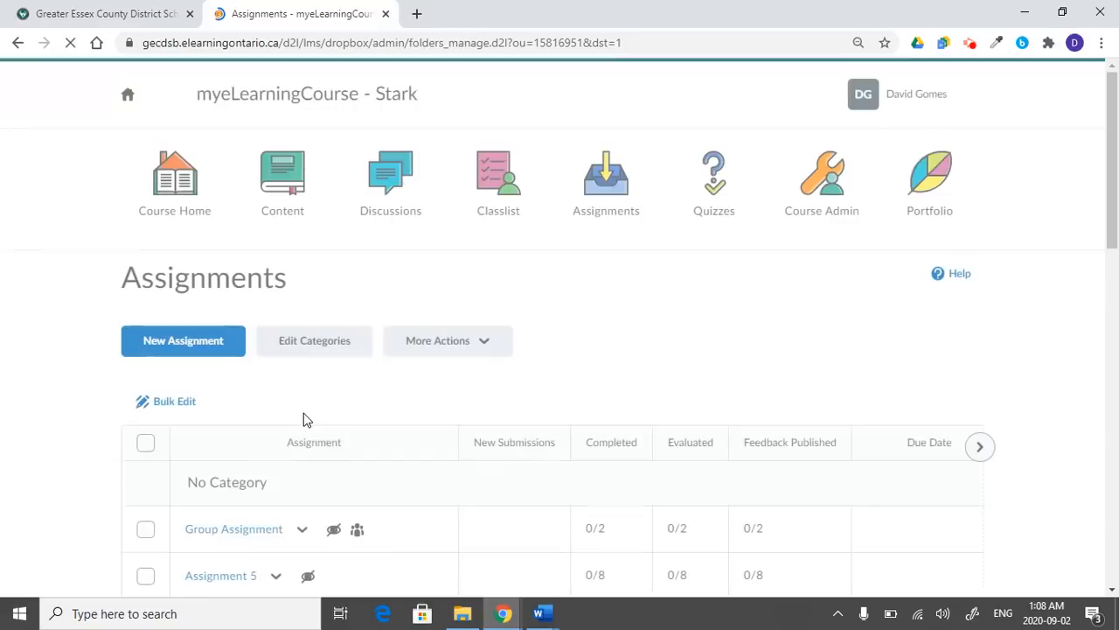
- Make the existing Assignment 5 in the No Category group visible to users
{"action": "scroll", "coordinate": [303, 414], "scroll_direction": "down", "scroll_amount": 1}
{"action": "scroll", "coordinate": [304, 421], "scroll_direction": "down", "scroll_amount": 2}
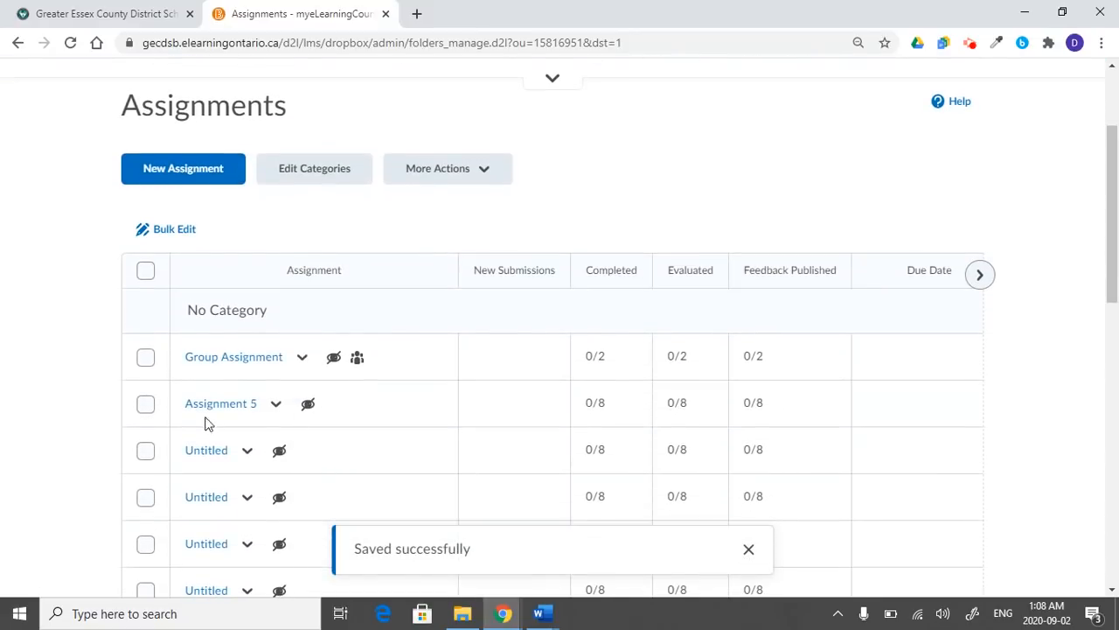
{"action": "left_click", "coordinate": [276, 408]}
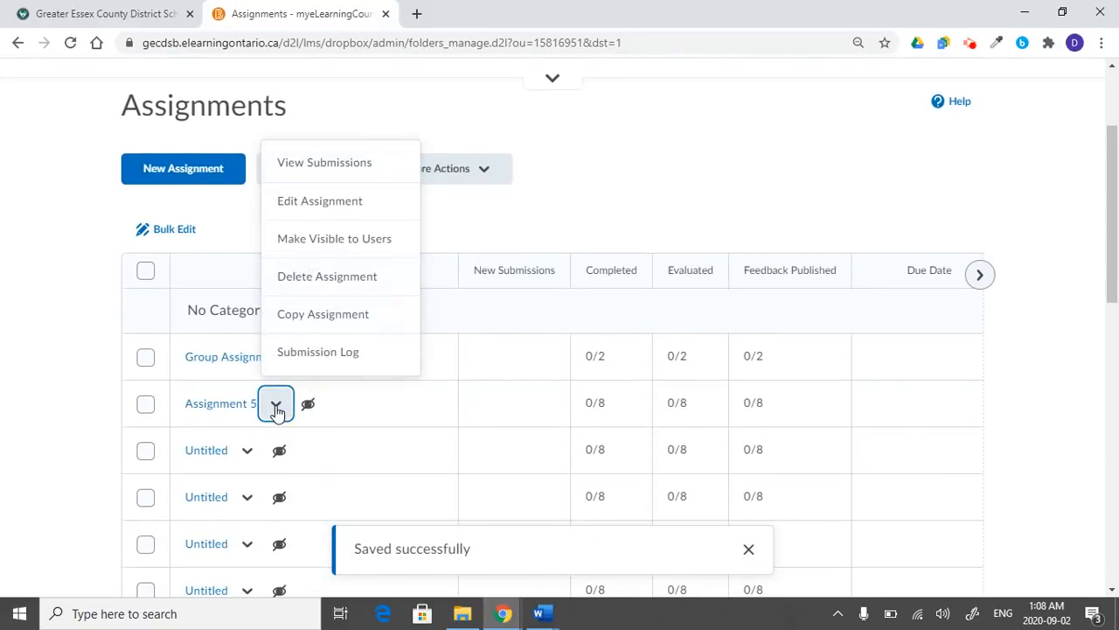
{"action": "left_click", "coordinate": [357, 247]}
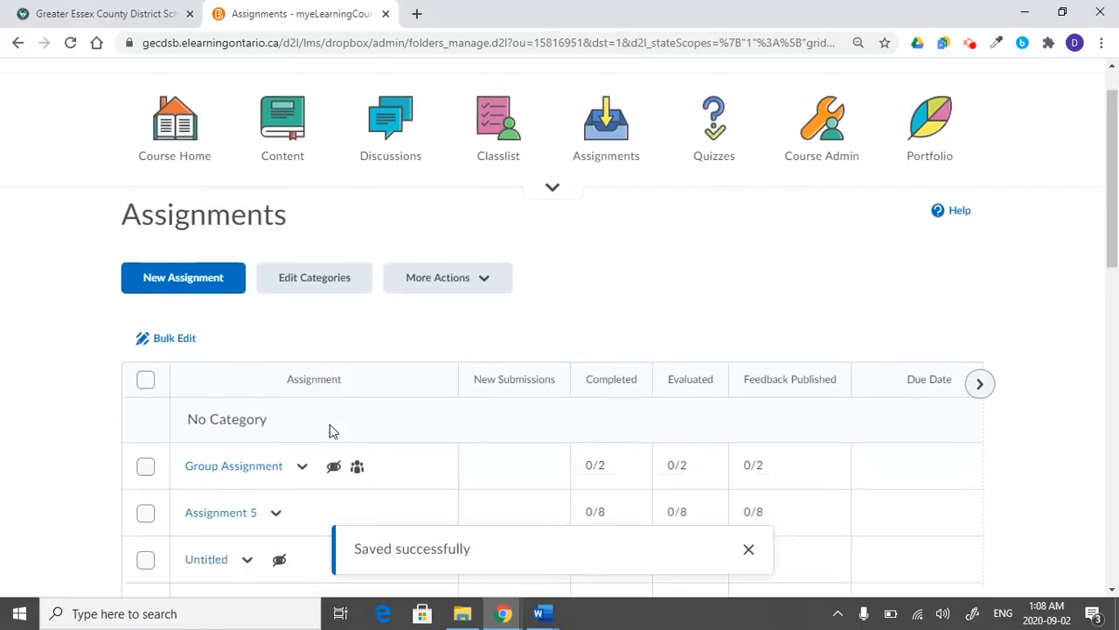
{"action": "scroll", "coordinate": [330, 427], "scroll_direction": "down", "scroll_amount": 2}
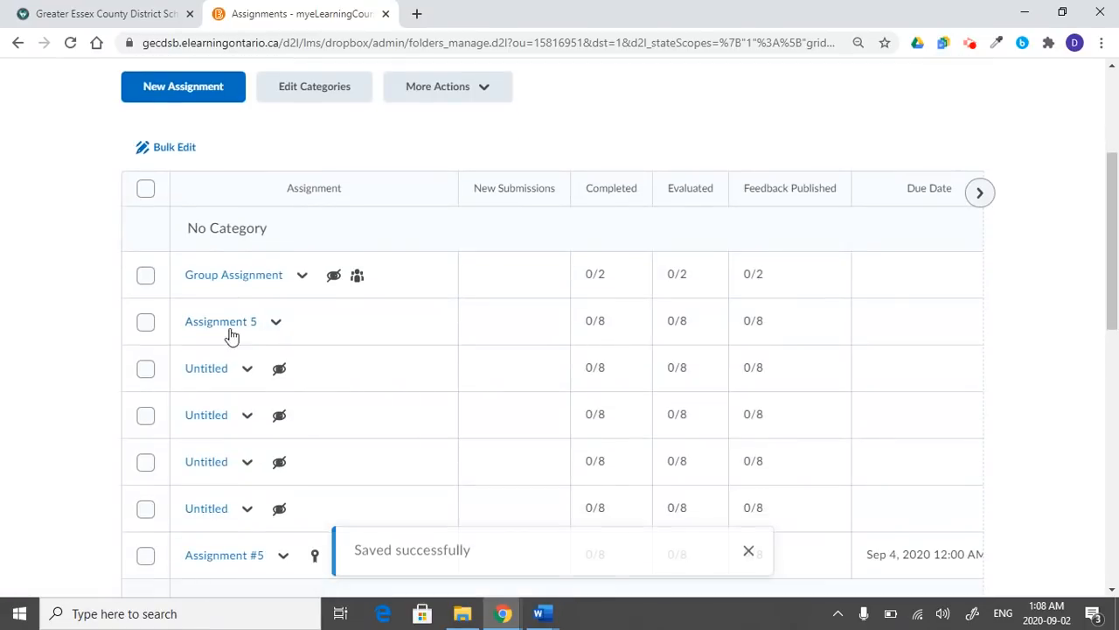
- Impersonate the first student in the Classlist and confirm the session switch
{"action": "scroll", "coordinate": [558, 273], "scroll_direction": "up", "scroll_amount": 3}
{"action": "left_click", "coordinate": [502, 187]}
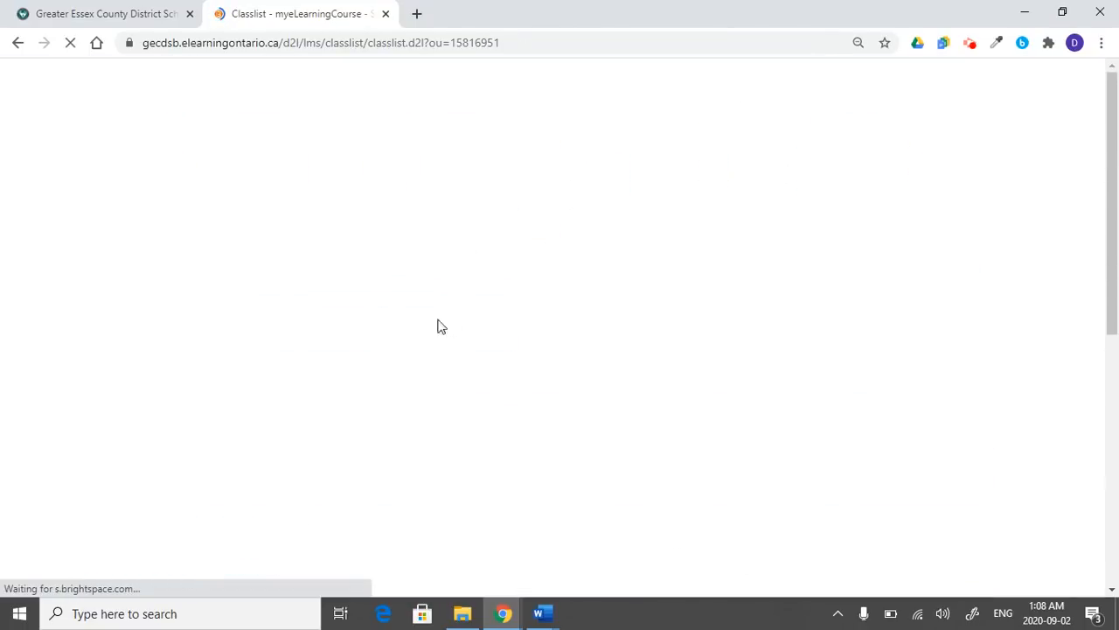
{"action": "scroll", "coordinate": [334, 361], "scroll_direction": "down", "scroll_amount": 1}
{"action": "scroll", "coordinate": [334, 361], "scroll_direction": "down", "scroll_amount": 3}
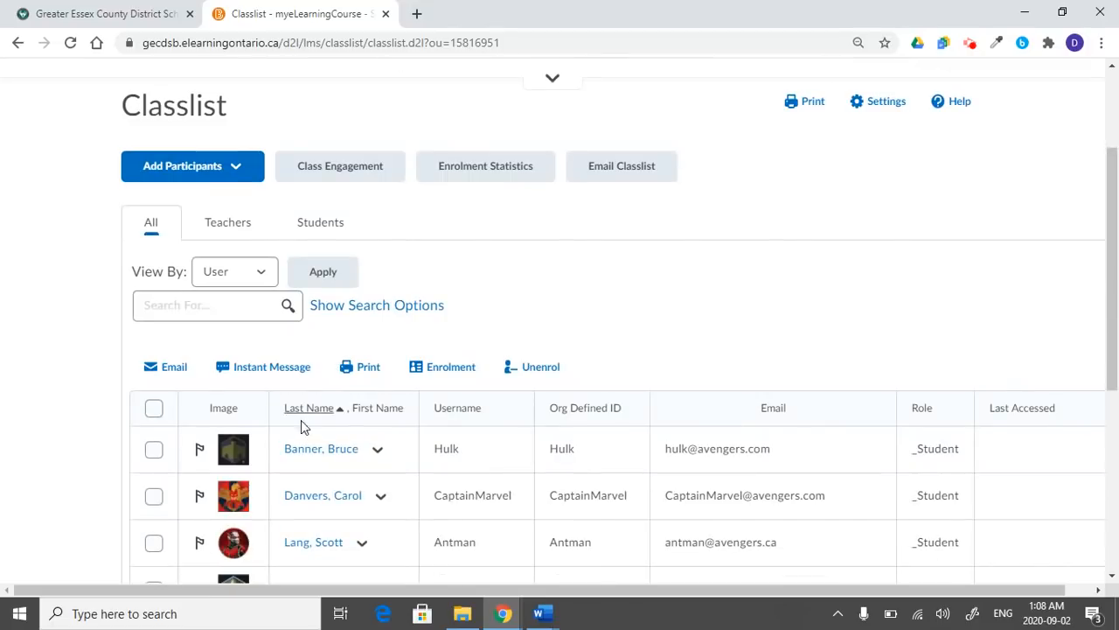
{"action": "left_click", "coordinate": [378, 450]}
{"action": "left_click", "coordinate": [420, 173]}
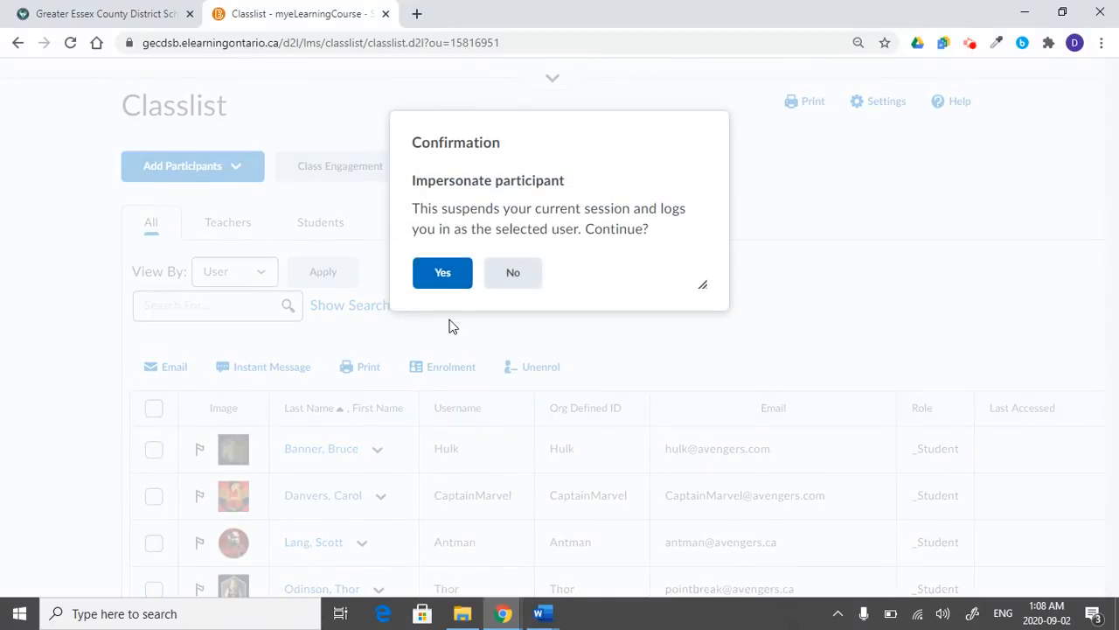
{"action": "left_click", "coordinate": [448, 273]}
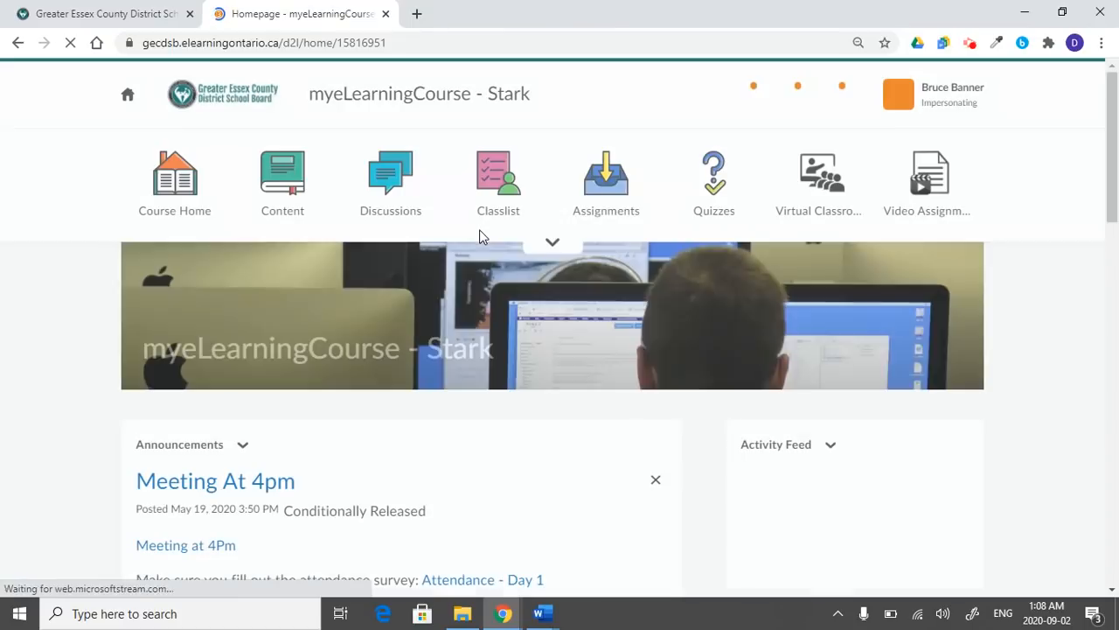
- Open Assignment #5 from the student's assignments list and download its attached training slide deck
{"action": "left_click", "coordinate": [629, 190]}
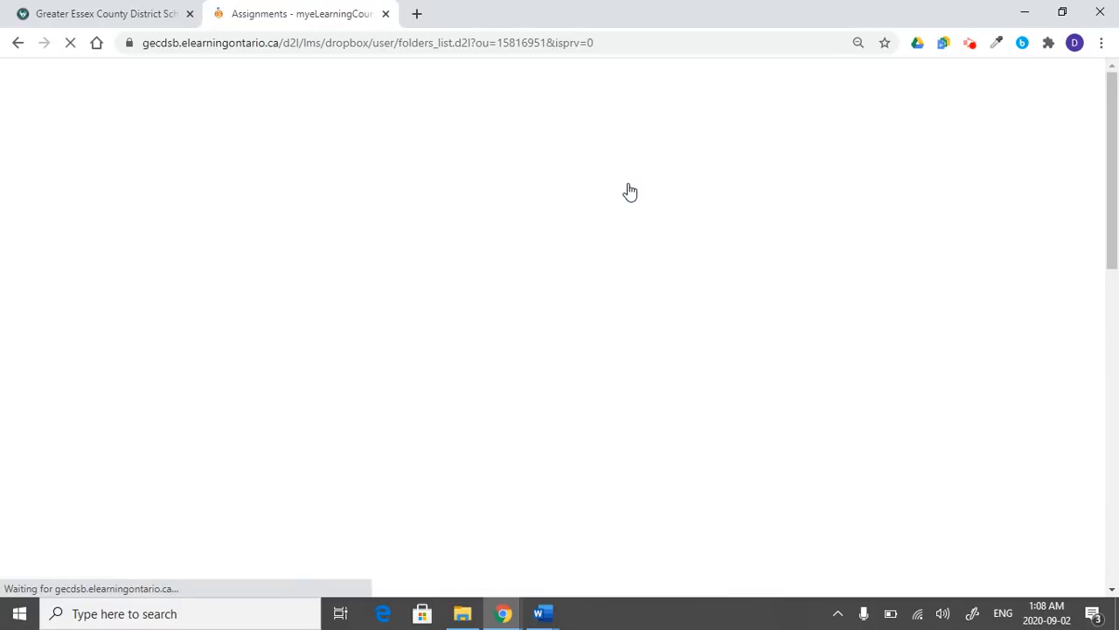
{"action": "scroll", "coordinate": [245, 389], "scroll_direction": "down", "scroll_amount": 1}
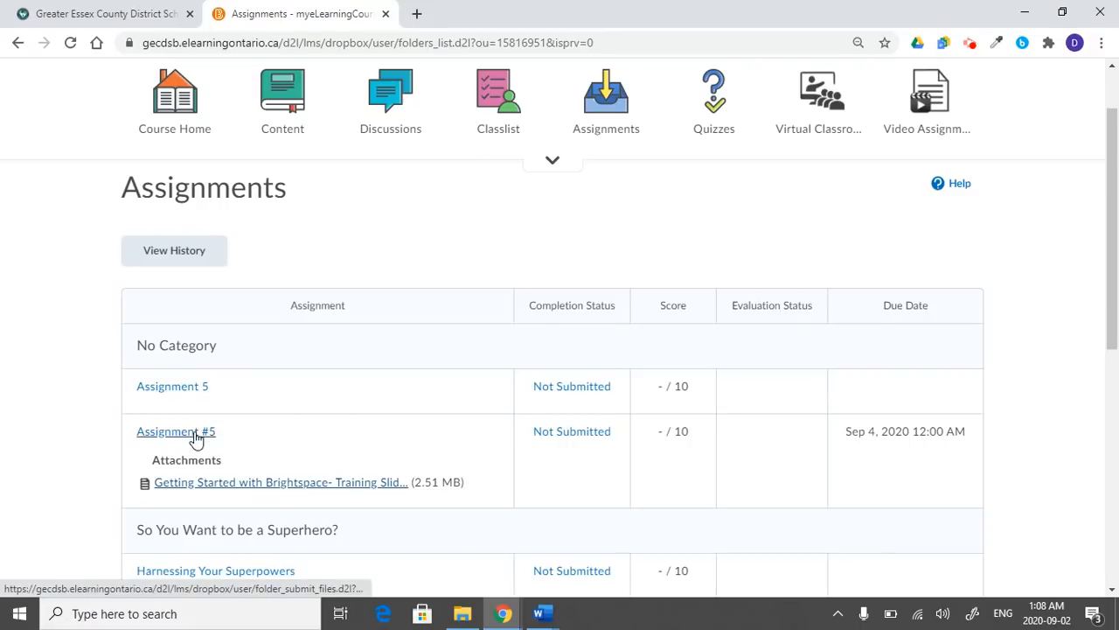
{"action": "scroll", "coordinate": [201, 435], "scroll_direction": "down", "scroll_amount": 1}
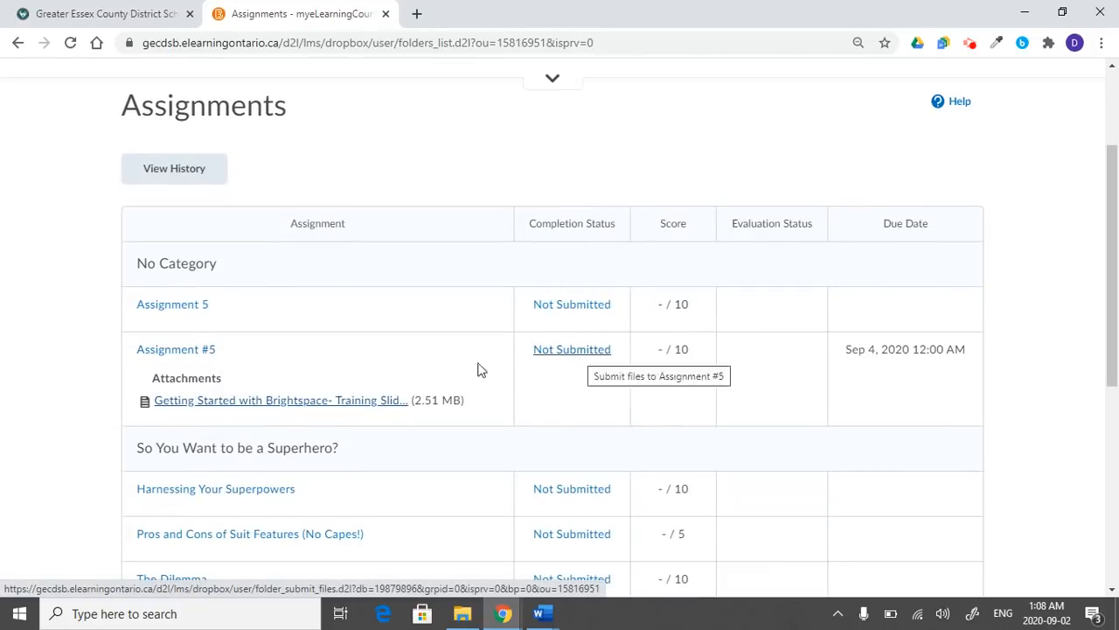
{"action": "left_click", "coordinate": [189, 354]}
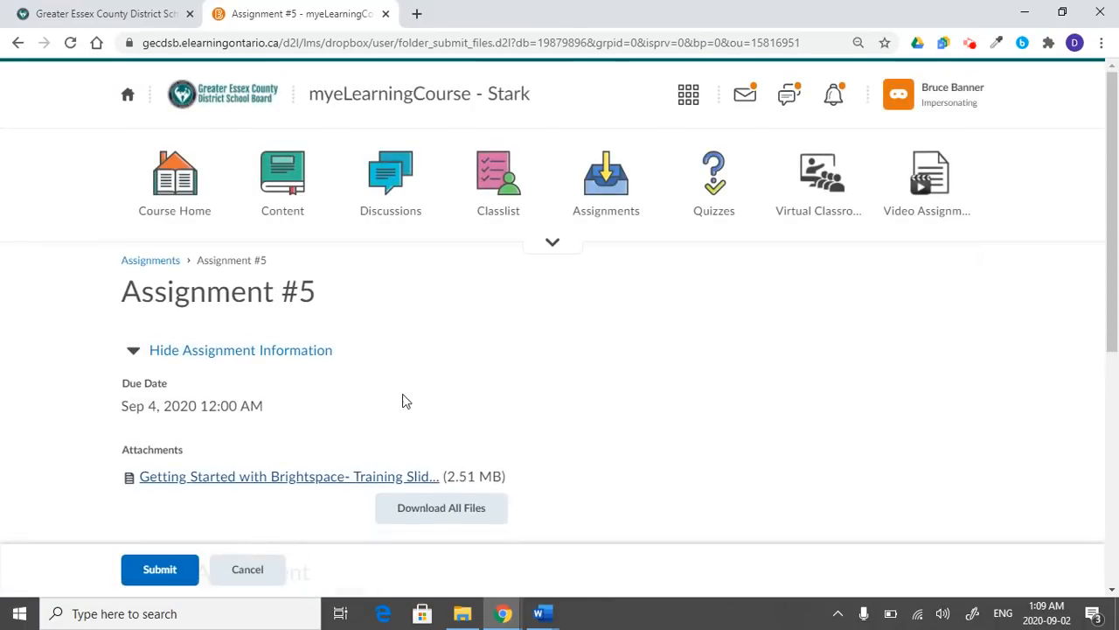
{"action": "scroll", "coordinate": [411, 406], "scroll_direction": "down", "scroll_amount": 1}
{"action": "left_click", "coordinate": [254, 401]}
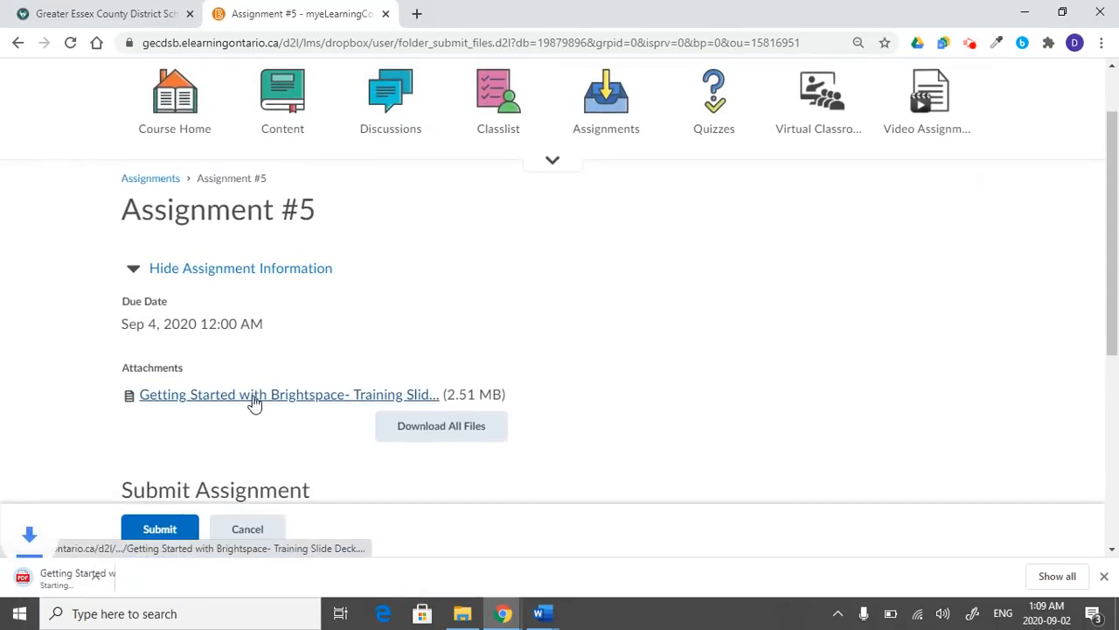
- Add the PDF "Getting Started with Brightspace- Training Slide Deck" from the computer's Downloads folder to the Assignment #5 submission
{"action": "scroll", "coordinate": [411, 402], "scroll_direction": "down", "scroll_amount": 1}
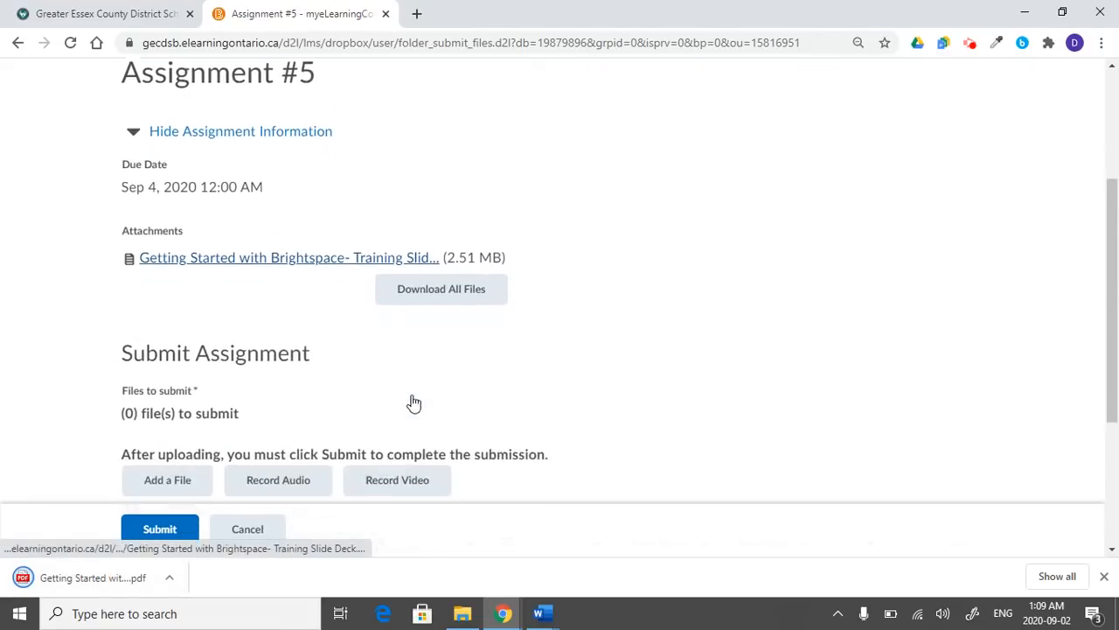
{"action": "scroll", "coordinate": [350, 367], "scroll_direction": "down", "scroll_amount": 1}
{"action": "scroll", "coordinate": [181, 354], "scroll_direction": "down", "scroll_amount": 1}
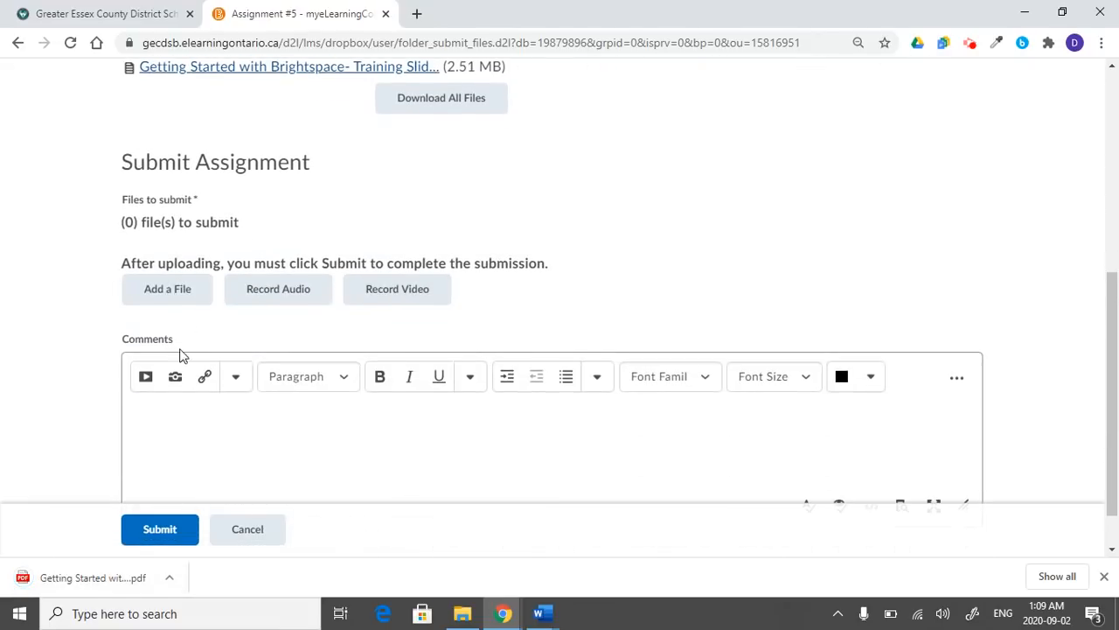
{"action": "left_click", "coordinate": [185, 292]}
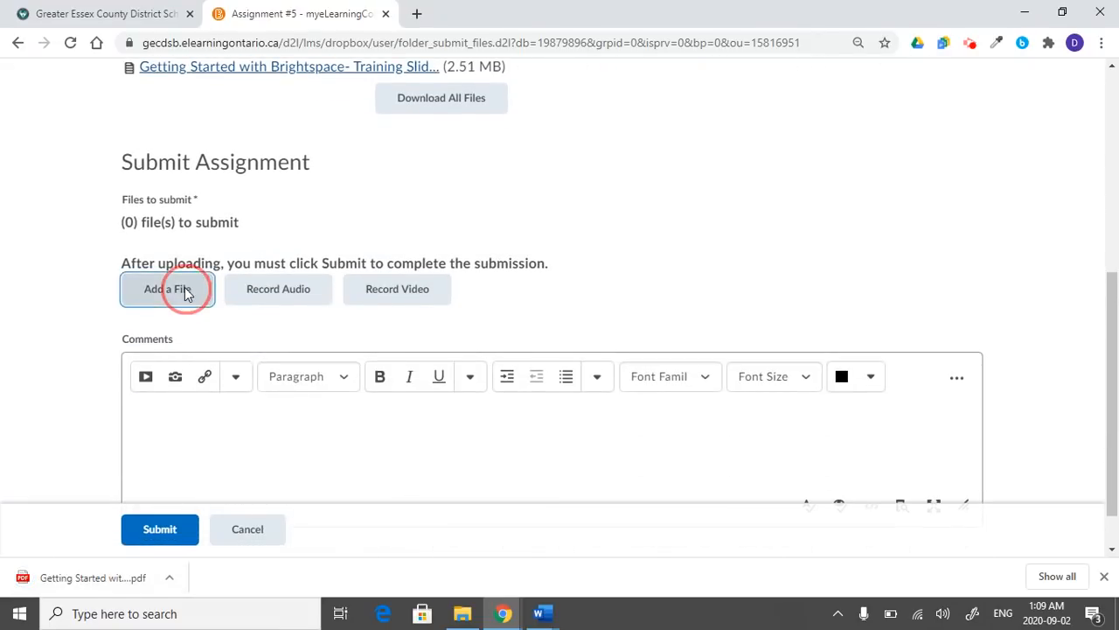
{"action": "left_click", "coordinate": [467, 208]}
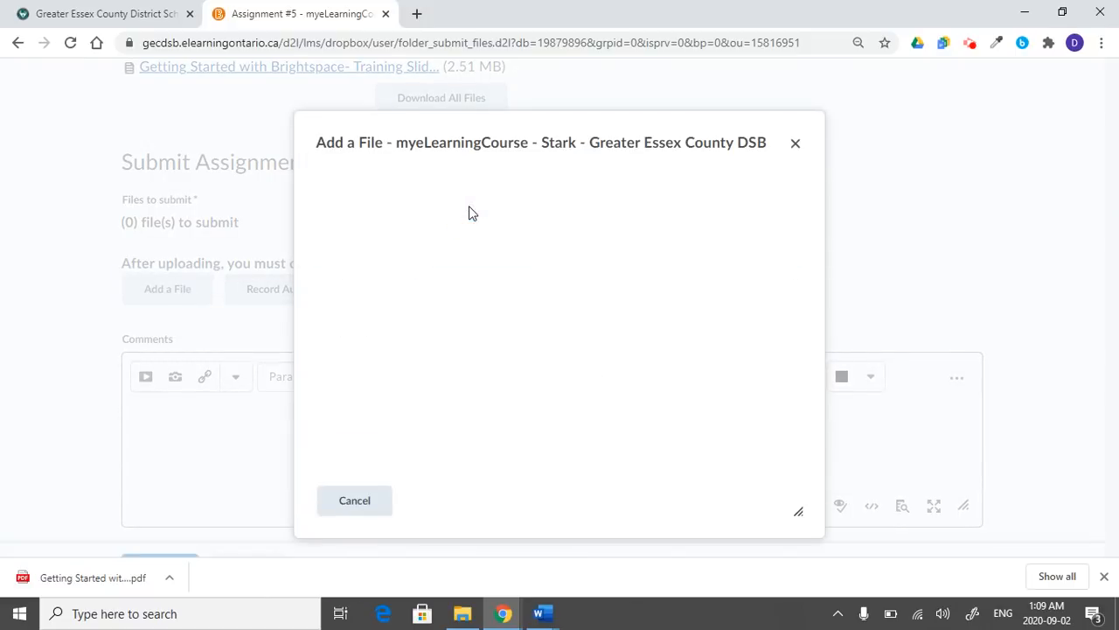
{"action": "left_click", "coordinate": [393, 219]}
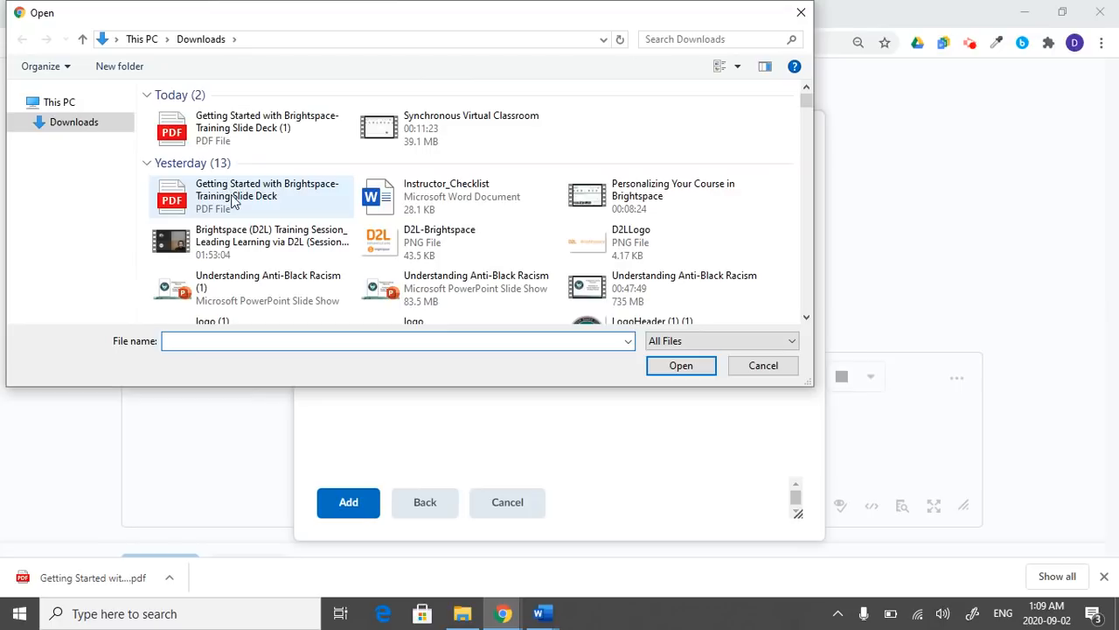
{"action": "double_click", "coordinate": [233, 201]}
{"action": "left_click", "coordinate": [352, 509]}
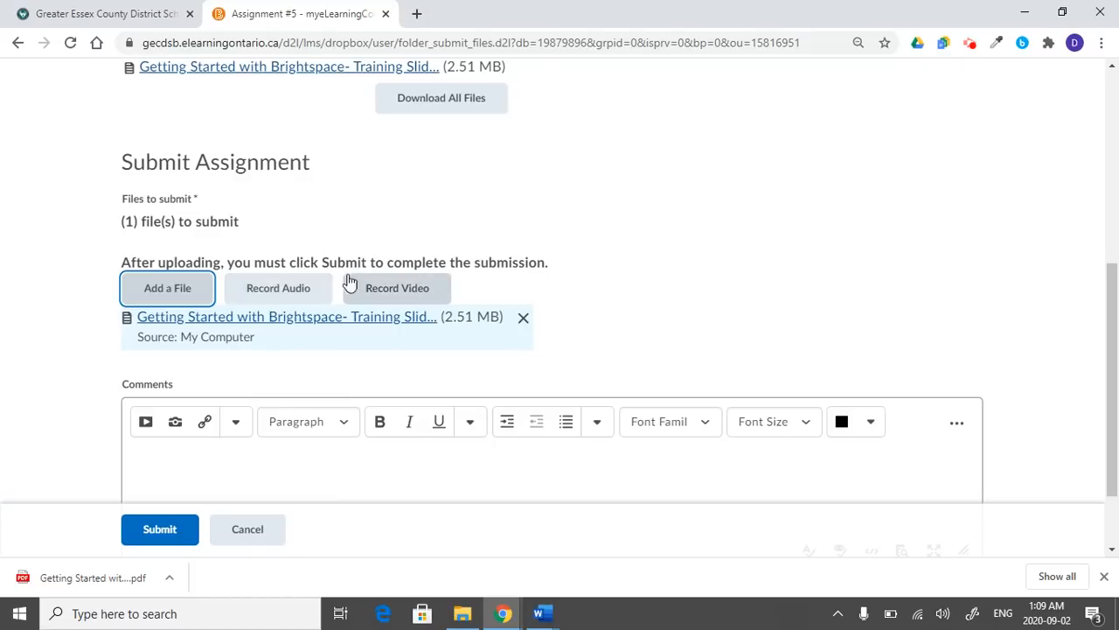
- Look at the audio recording option for the submission and close it without recording
{"action": "left_click", "coordinate": [306, 298]}
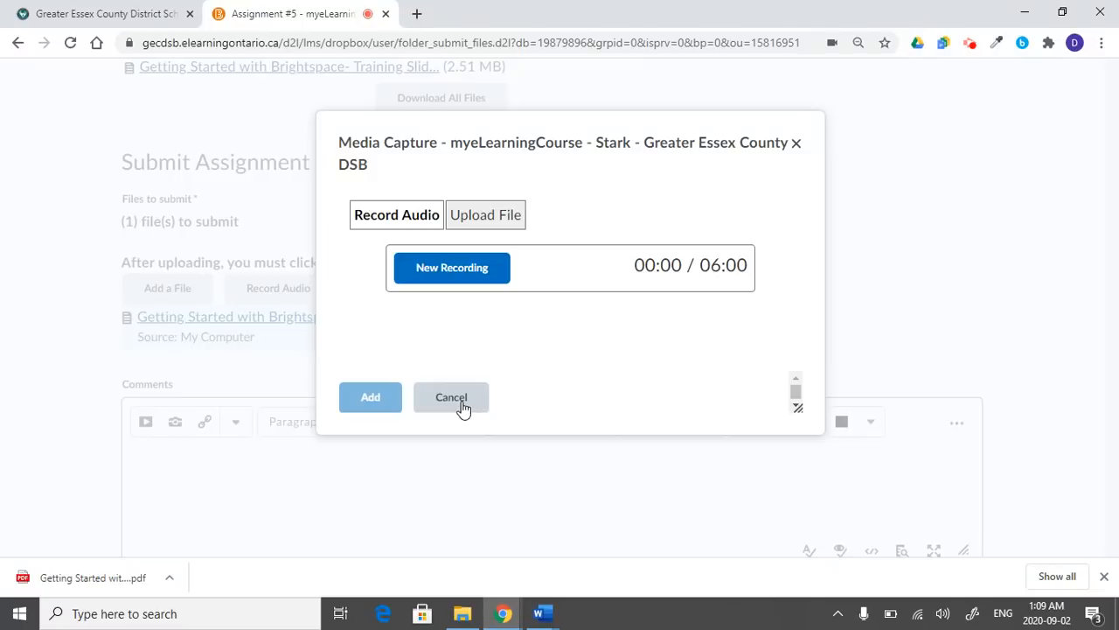
{"action": "left_click", "coordinate": [459, 400]}
- Submit the file to Assignment #5 and return to the assignments list to check its completion status
{"action": "scroll", "coordinate": [587, 315], "scroll_direction": "down", "scroll_amount": 2}
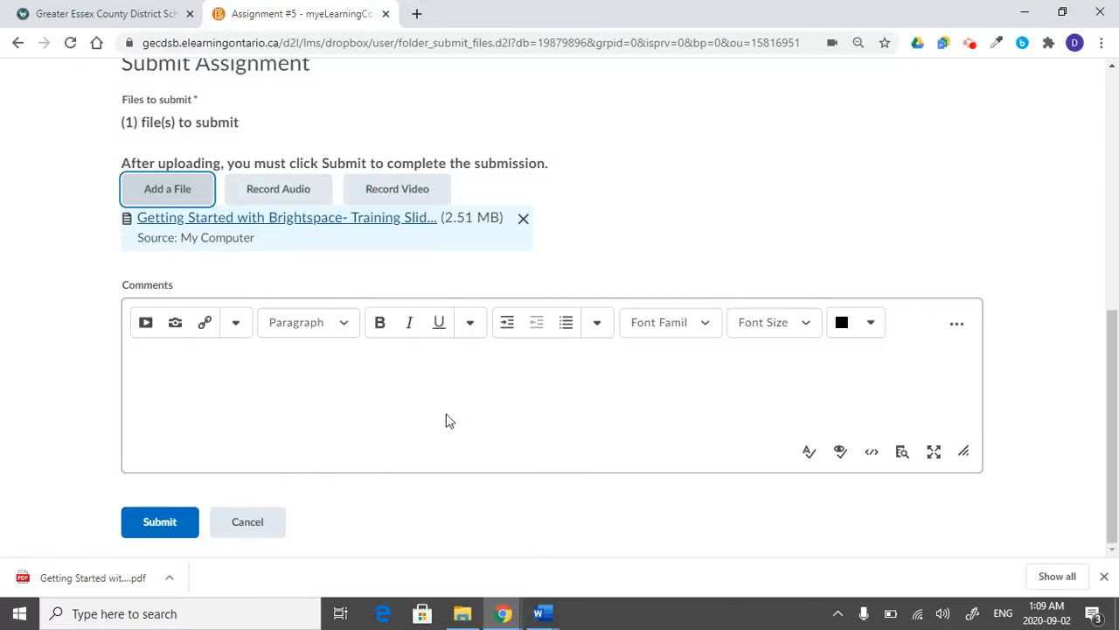
{"action": "left_click", "coordinate": [154, 529]}
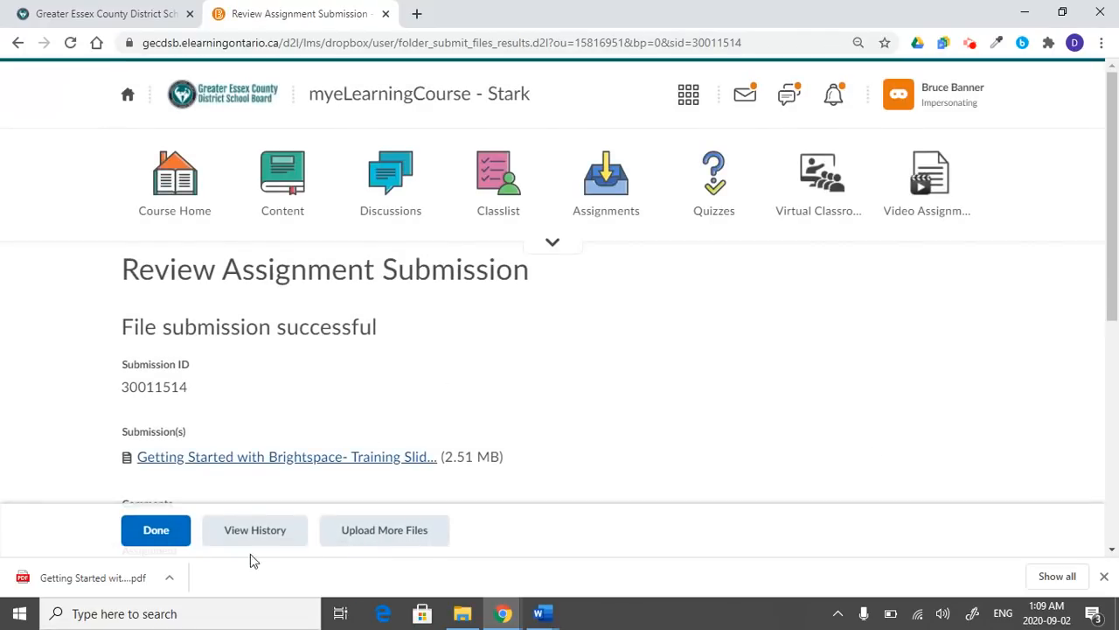
{"action": "left_click", "coordinate": [166, 536]}
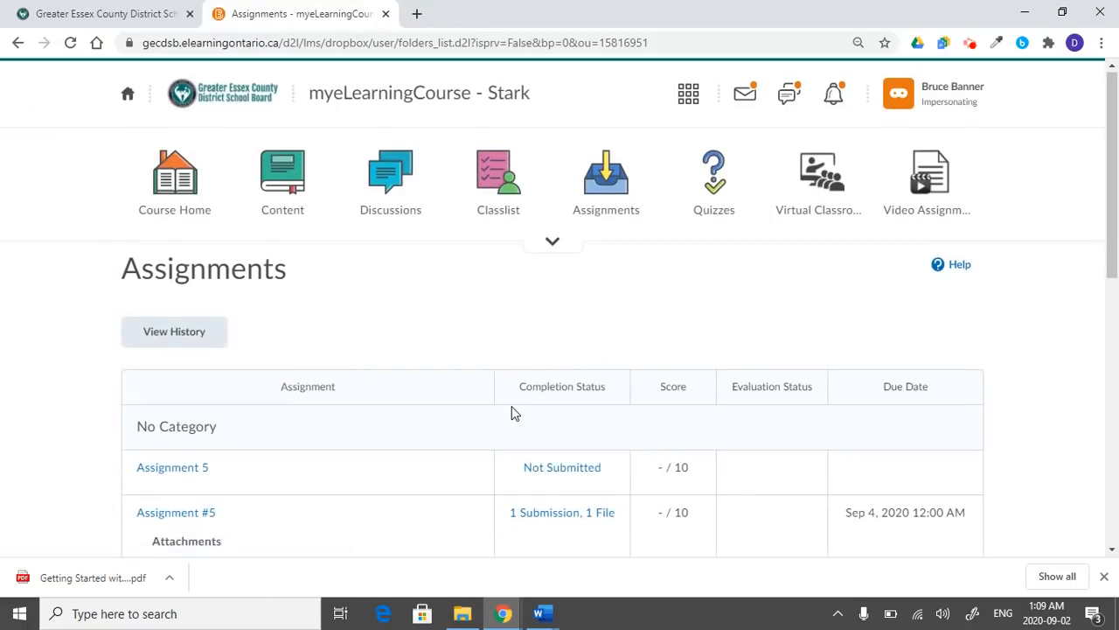
{"action": "scroll", "coordinate": [489, 410], "scroll_direction": "down", "scroll_amount": 2}
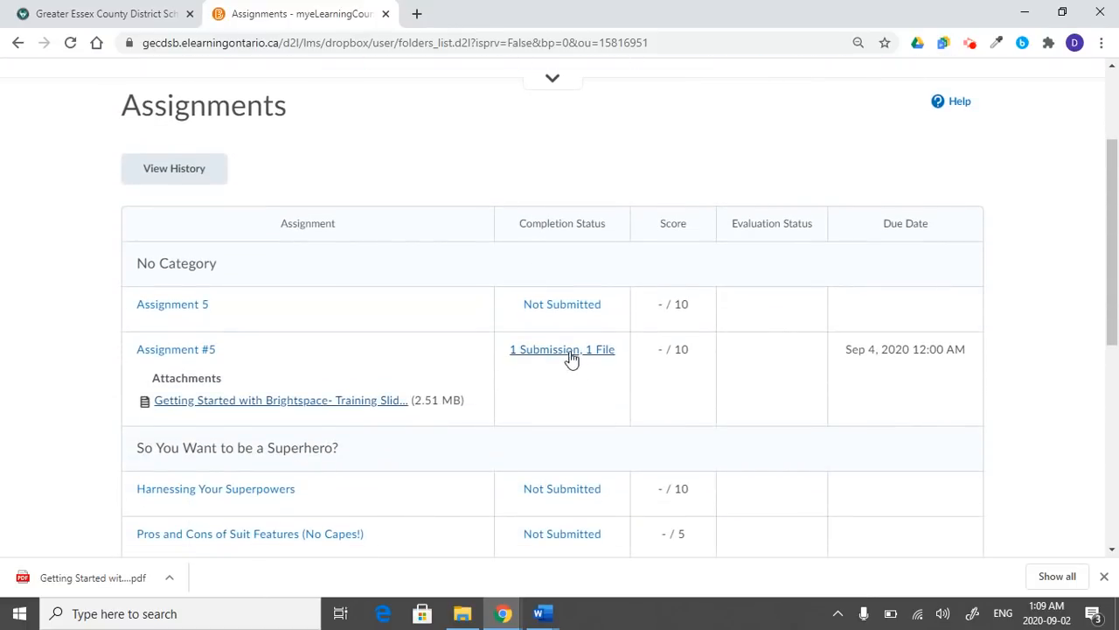
- Stop impersonating the student and return to the course homepage as the teacher
{"action": "scroll", "coordinate": [722, 355], "scroll_direction": "up", "scroll_amount": 2}
{"action": "left_click", "coordinate": [930, 103]}
{"action": "left_click", "coordinate": [1033, 151]}
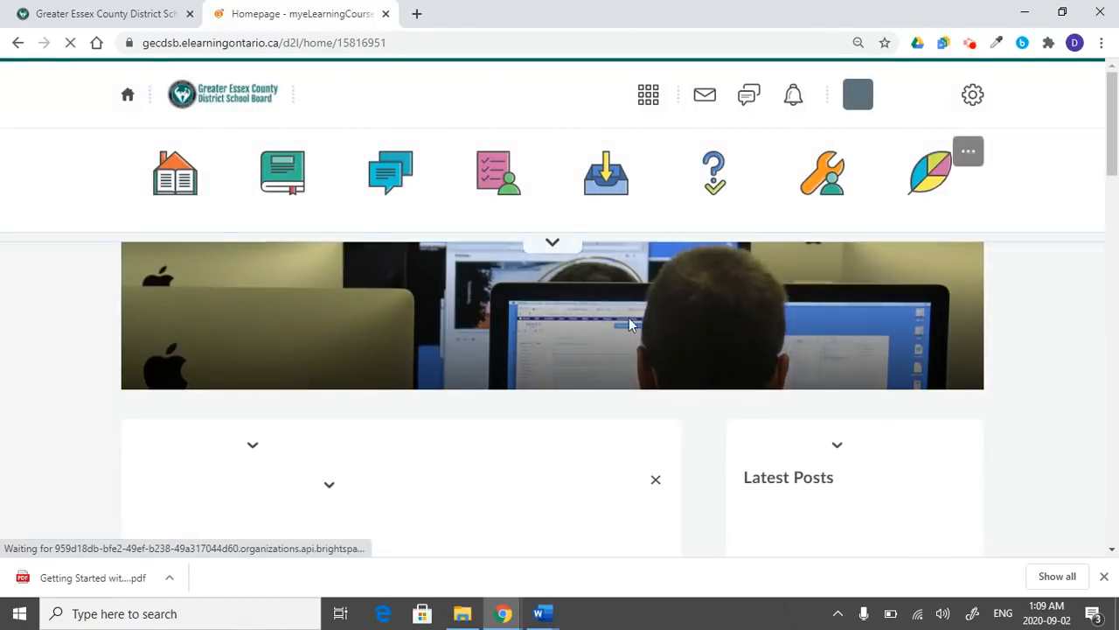
- Open the new assignment submissions from the Updates section of the course homepage
{"action": "scroll", "coordinate": [866, 350], "scroll_direction": "down", "scroll_amount": 3}
{"action": "scroll", "coordinate": [879, 336], "scroll_direction": "down", "scroll_amount": 6}
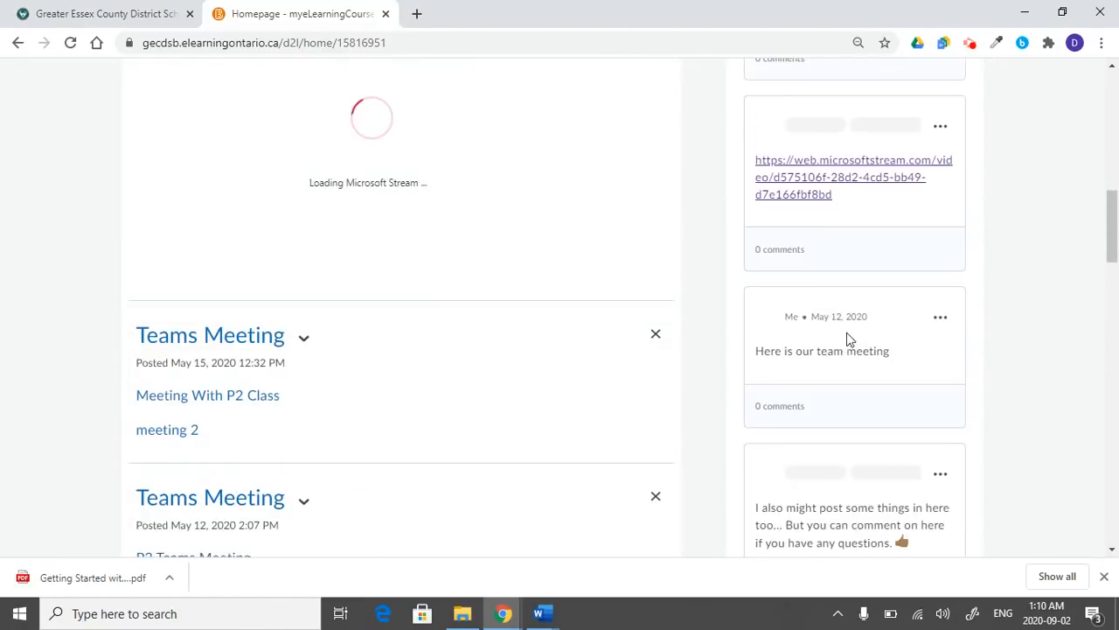
{"action": "scroll", "coordinate": [996, 292], "scroll_direction": "down", "scroll_amount": 10}
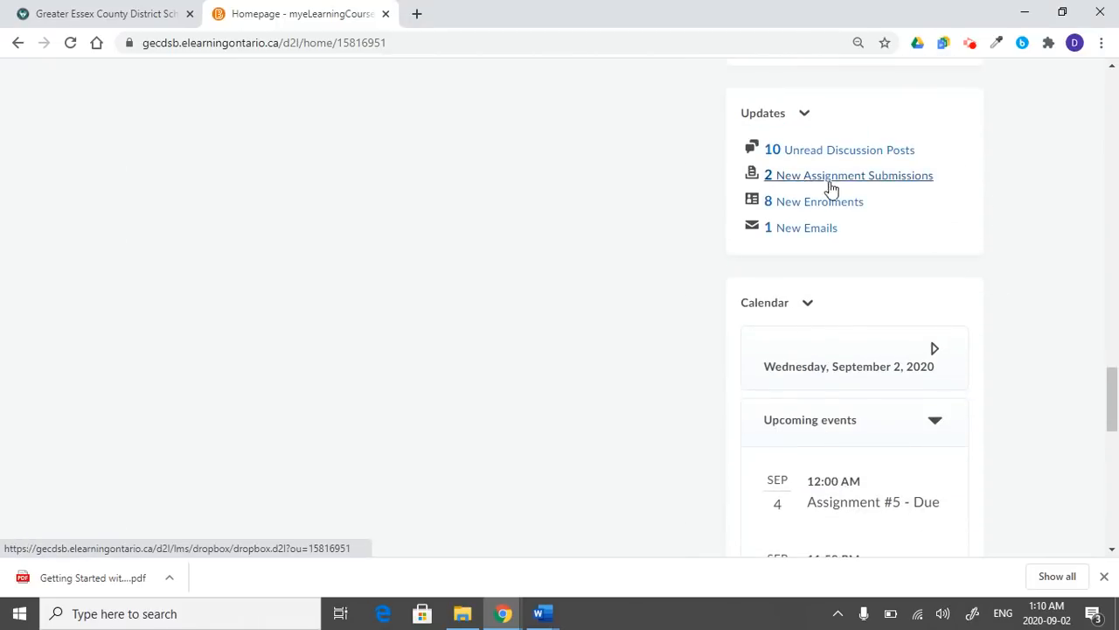
{"action": "left_click", "coordinate": [822, 176]}
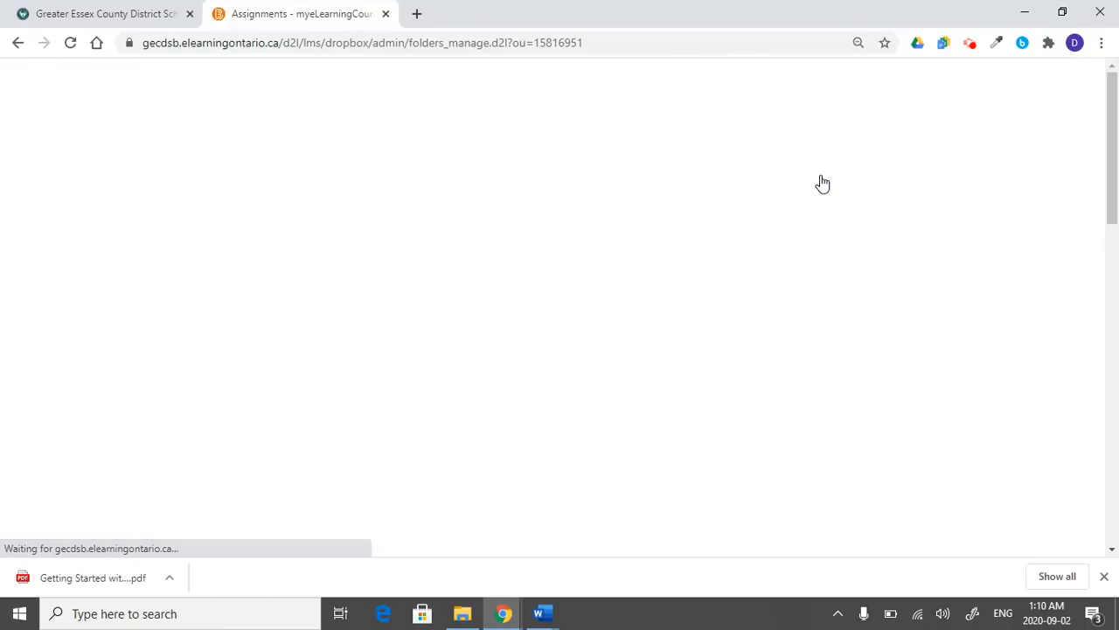
- Open the new submission for Assignment #5 from the teacher's assignments list for evaluation
{"action": "scroll", "coordinate": [595, 357], "scroll_direction": "down", "scroll_amount": 3}
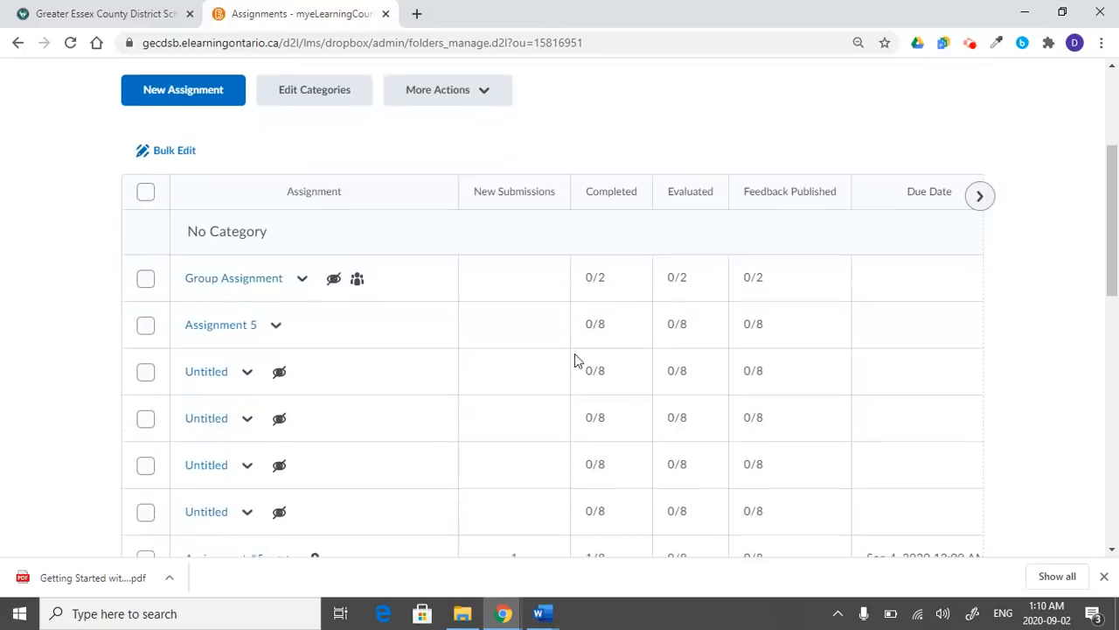
{"action": "scroll", "coordinate": [320, 316], "scroll_direction": "down", "scroll_amount": 3}
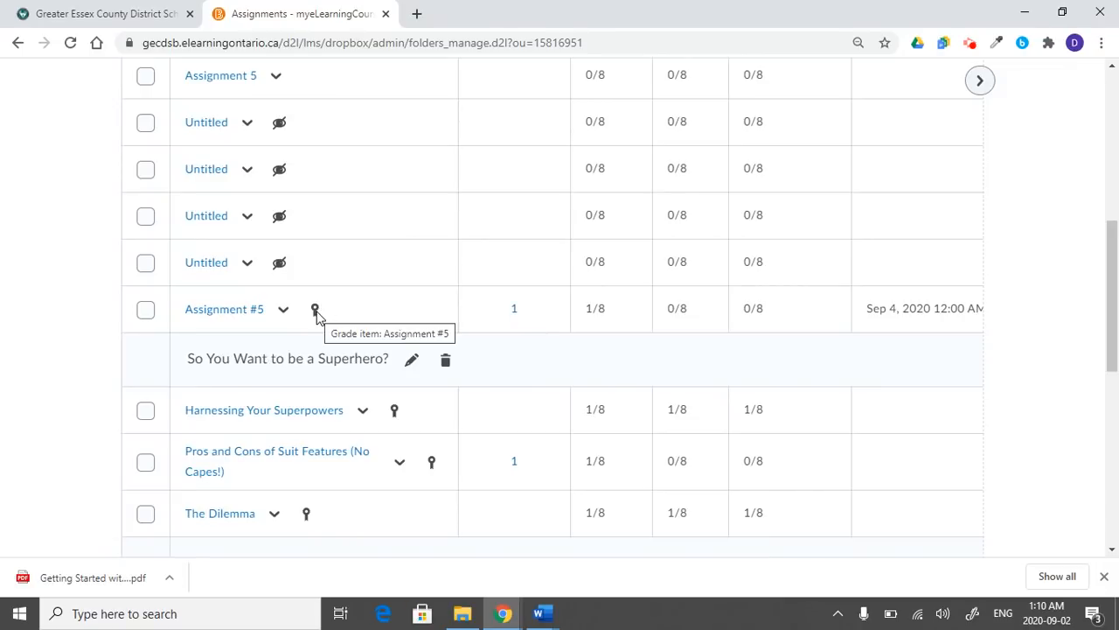
{"action": "left_click", "coordinate": [514, 313]}
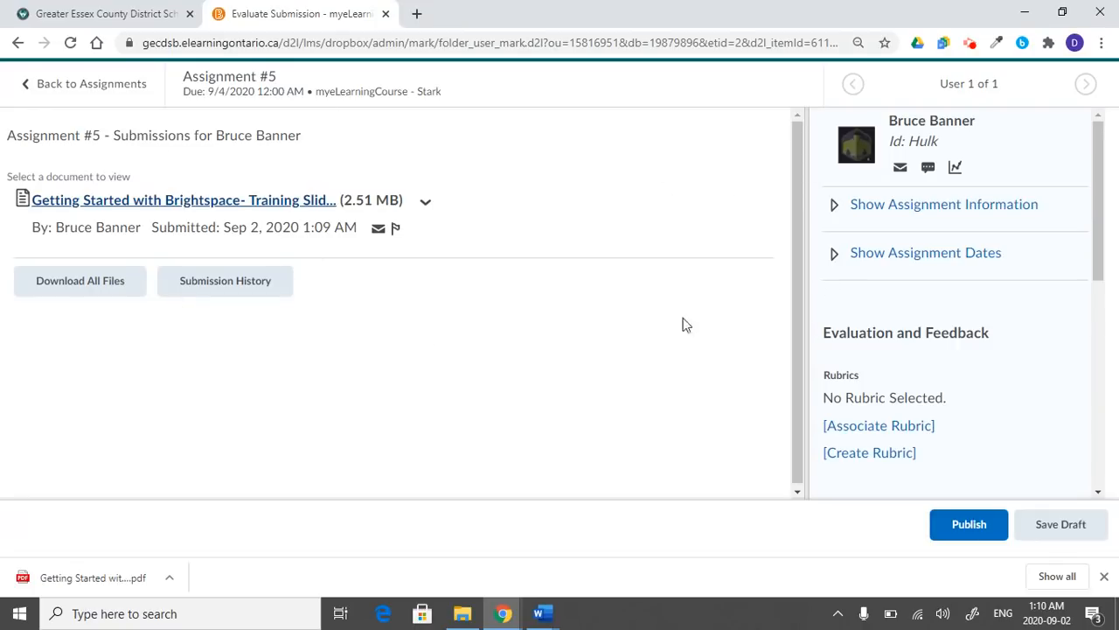
- Look at the submission's score and feedback fields, open the submitted training slide deck beside them, and dismiss the browser's downloads bar
{"action": "left_click_drag", "start_coordinate": [1100, 179], "coordinate": [1111, 330]}
{"action": "left_click", "coordinate": [866, 184]}
{"action": "left_click", "coordinate": [874, 435]}
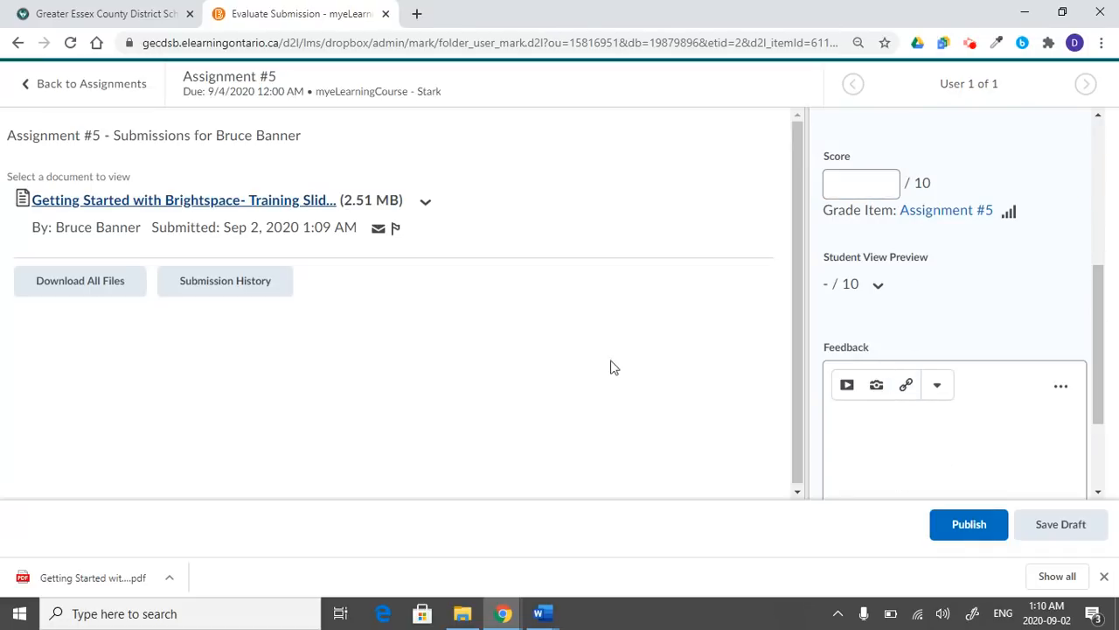
{"action": "left_click", "coordinate": [274, 205]}
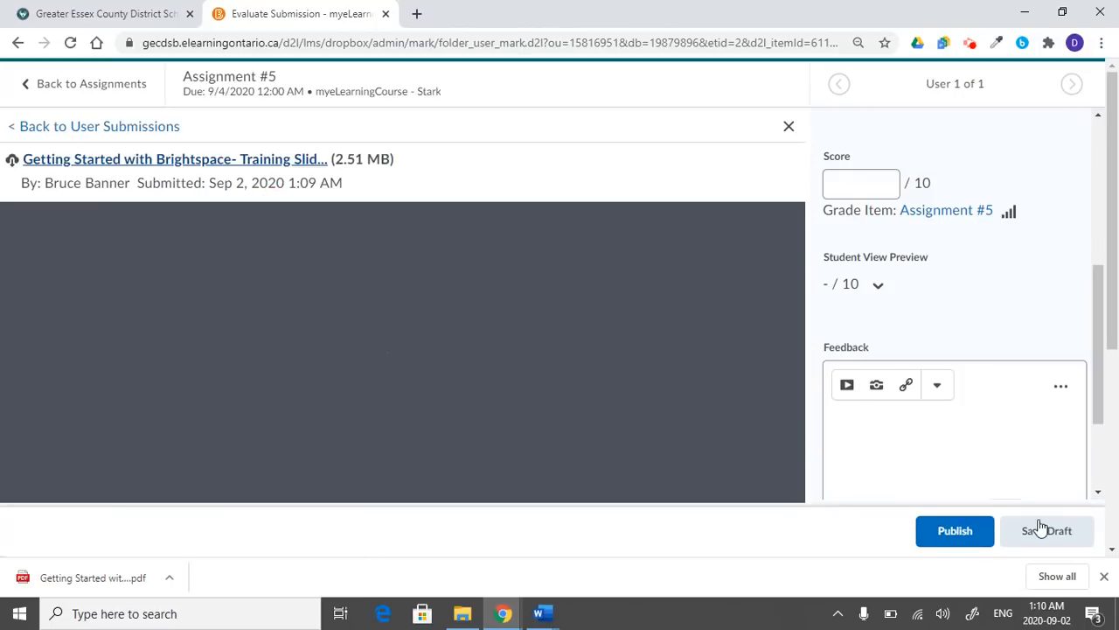
{"action": "left_click", "coordinate": [1103, 577]}
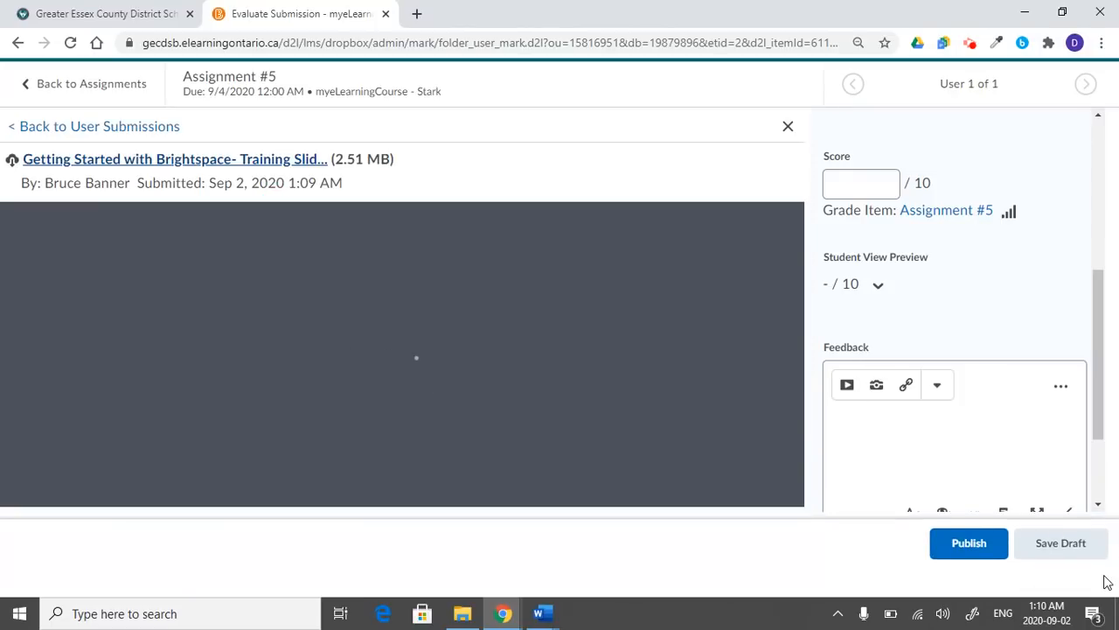